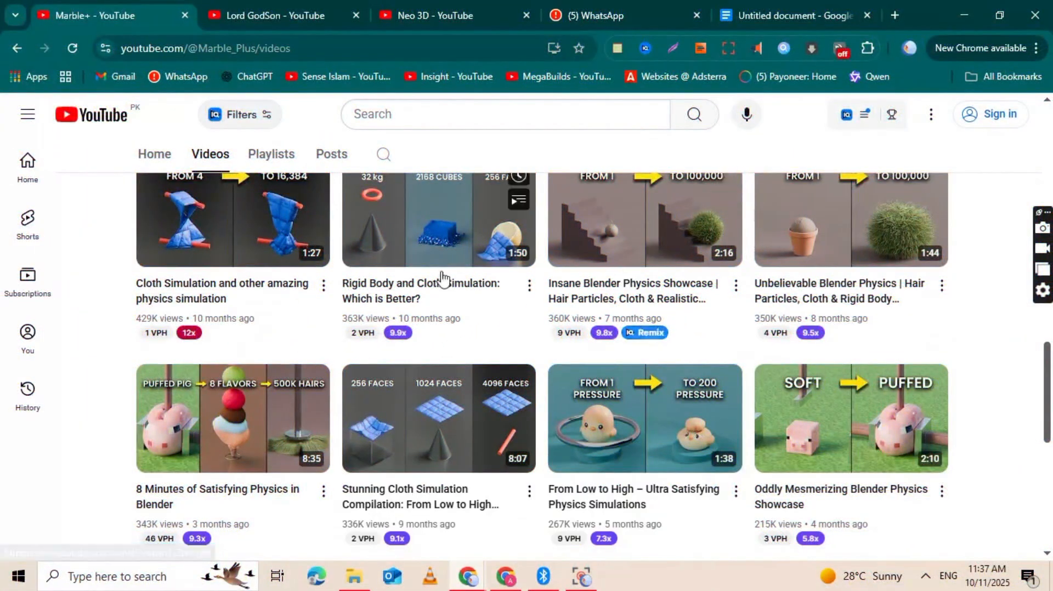
{"action": "scroll", "coordinate": [247, 260], "scroll_direction": "down", "scroll_amount": 3}
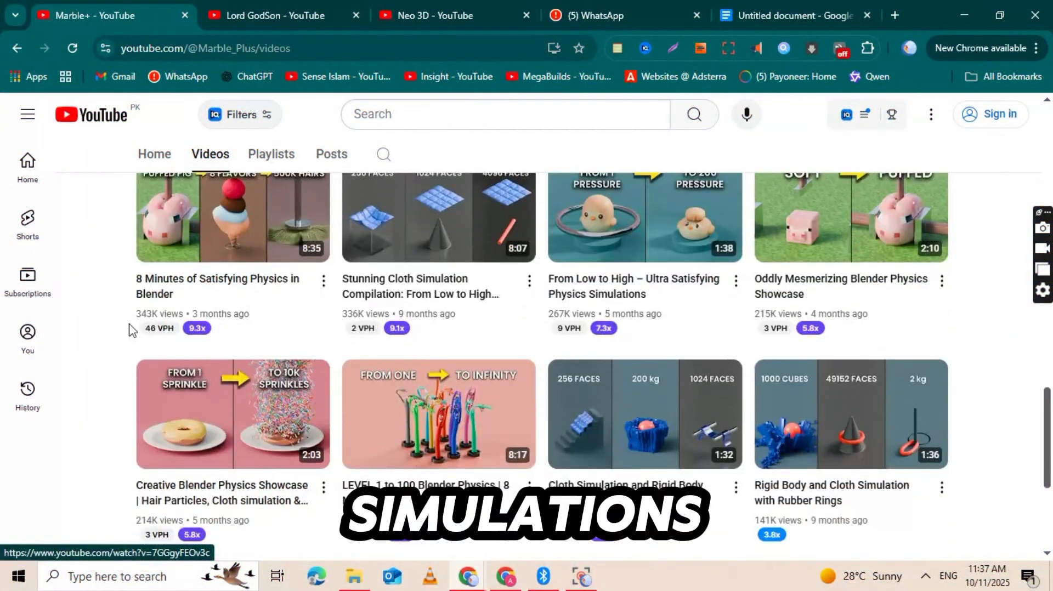
{"action": "scroll", "coordinate": [910, 317], "scroll_direction": "down", "scroll_amount": 4}
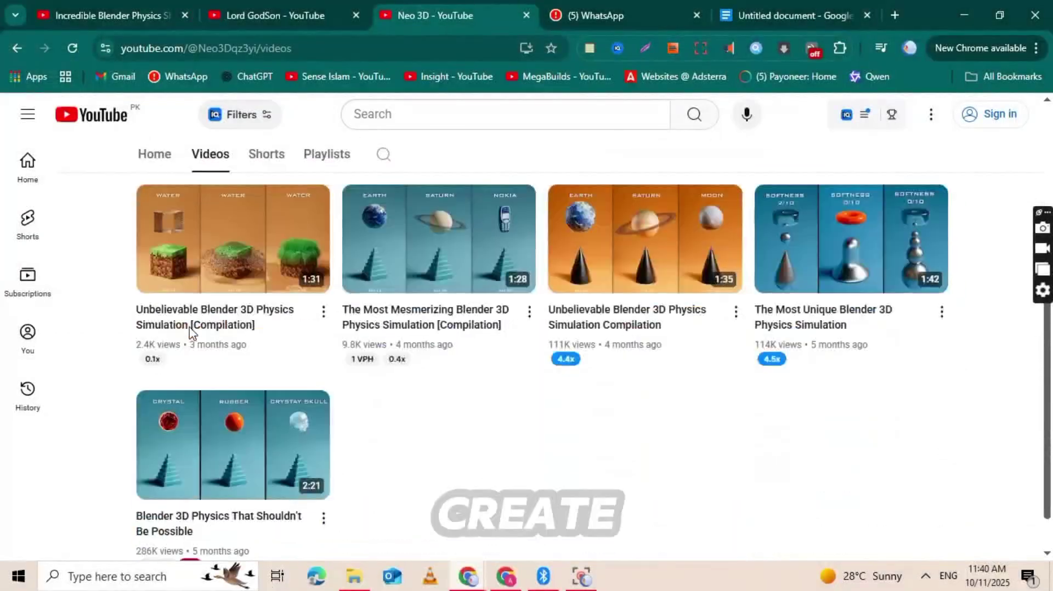
{"action": "scroll", "coordinate": [191, 333], "scroll_direction": "down", "scroll_amount": 2}
{"action": "scroll", "coordinate": [148, 280], "scroll_direction": "up", "scroll_amount": 5}
Step: View the Neo 3D channel's short videos
{"action": "left_click", "coordinate": [265, 411]}
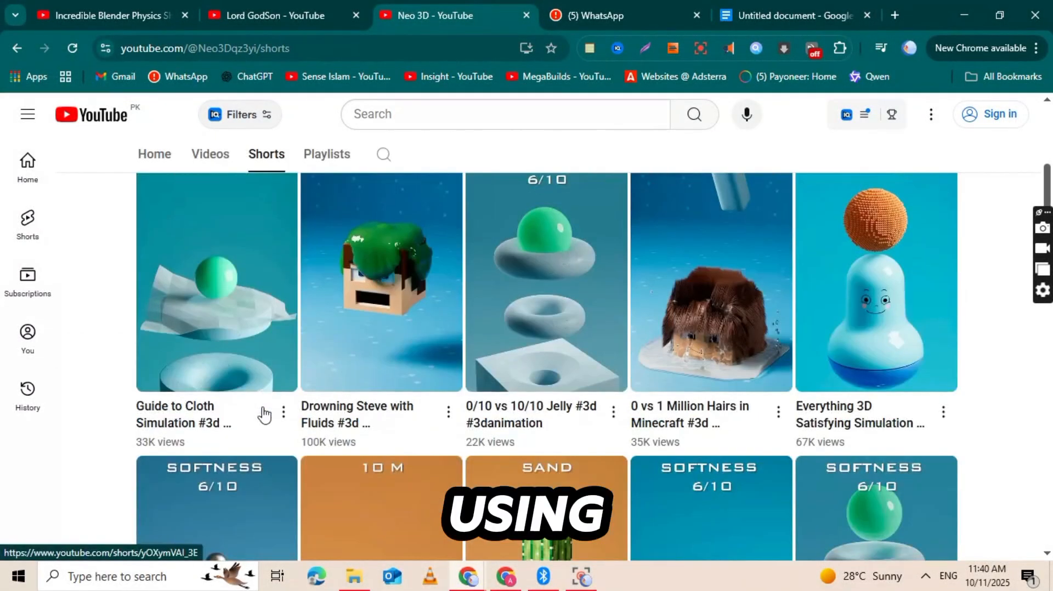
{"action": "scroll", "coordinate": [265, 412], "scroll_direction": "down", "scroll_amount": 5}
{"action": "scroll", "coordinate": [265, 412], "scroll_direction": "down", "scroll_amount": 5}
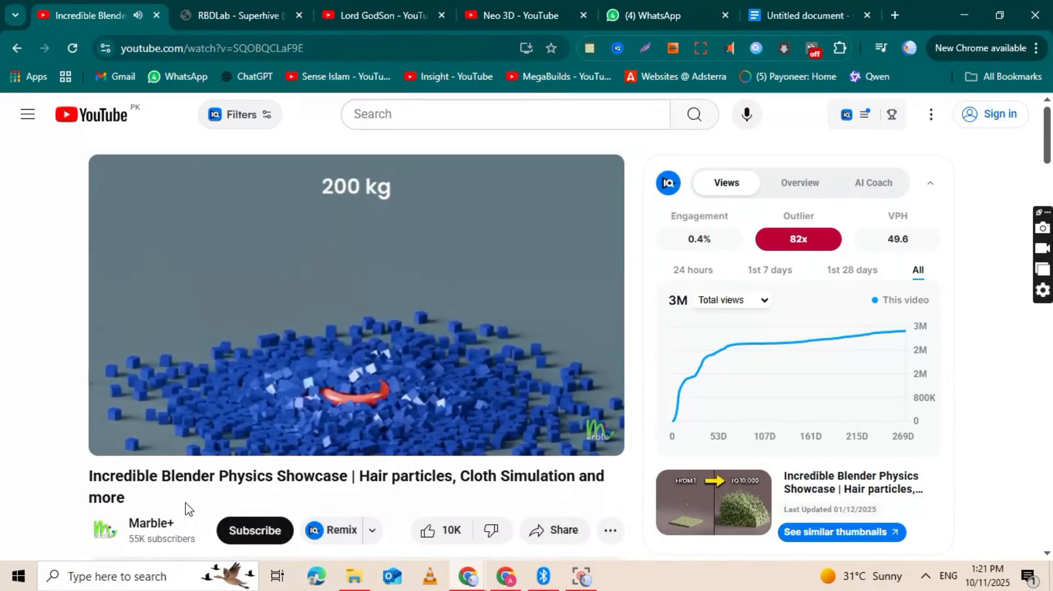
Step: Sort Marble+'s channel videos by popularity, then move over to the Lord GodSon channel
{"action": "left_click", "coordinate": [104, 529]}
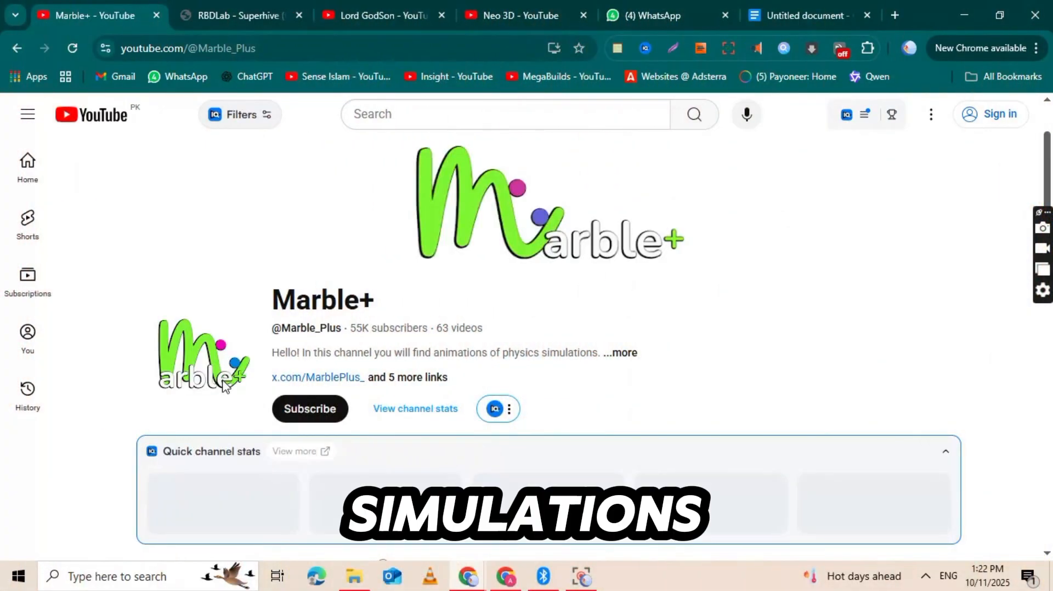
{"action": "scroll", "coordinate": [225, 385], "scroll_direction": "down", "scroll_amount": 2}
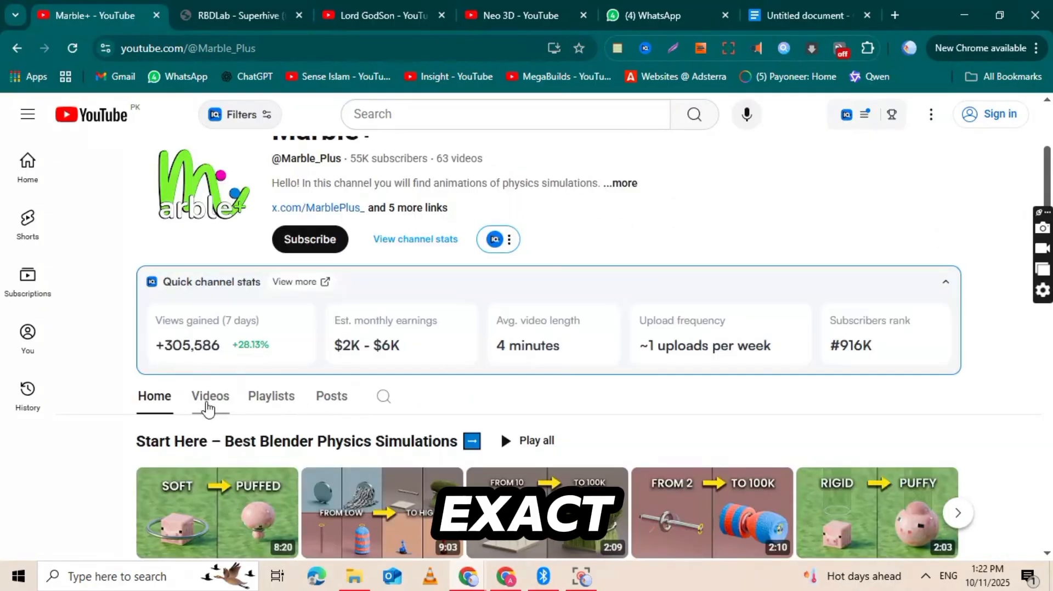
{"action": "left_click", "coordinate": [210, 396]}
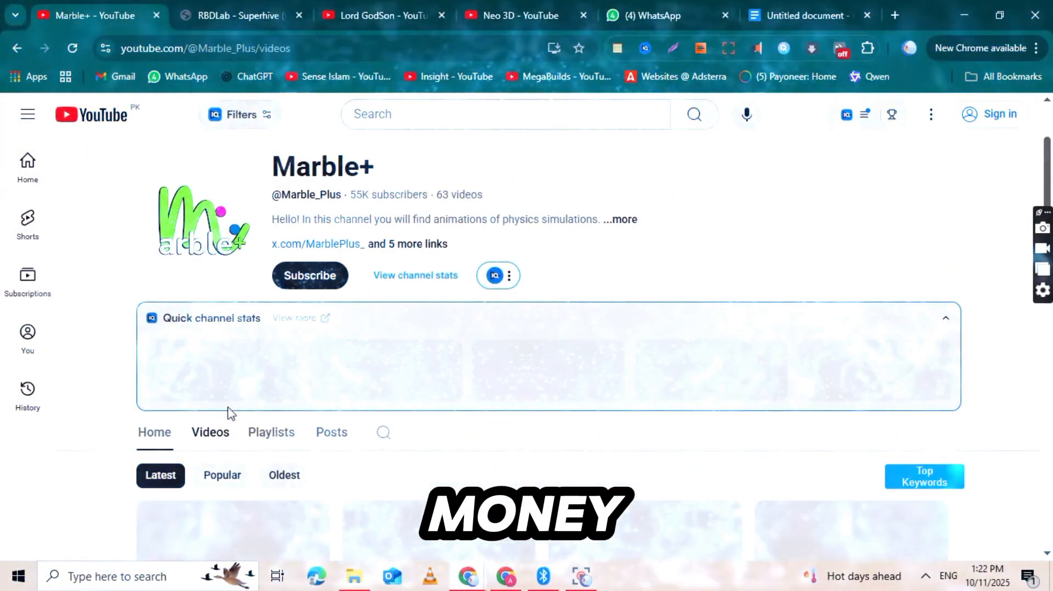
{"action": "left_click", "coordinate": [222, 474]}
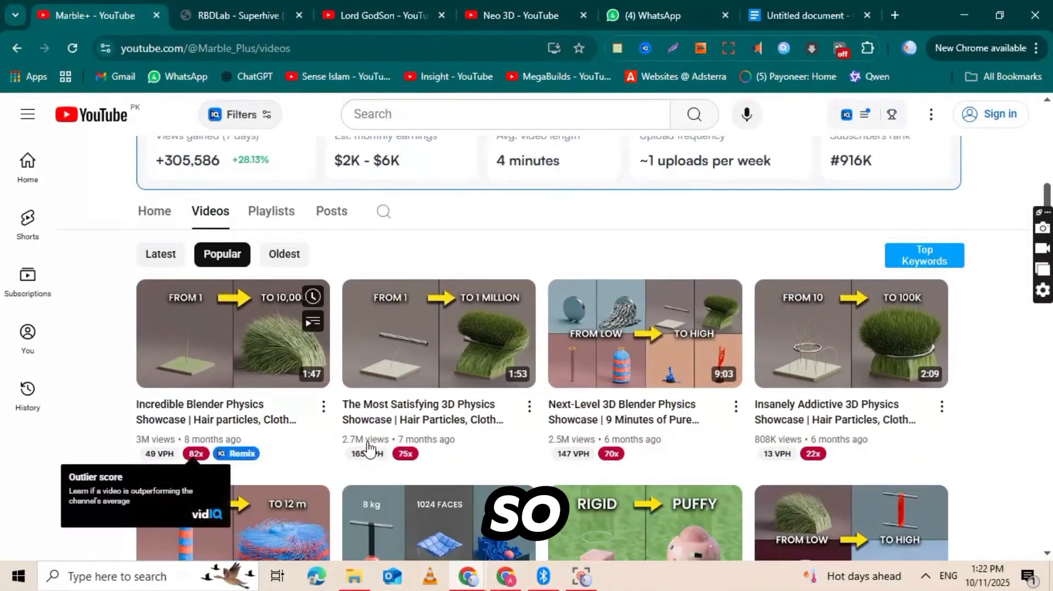
{"action": "scroll", "coordinate": [779, 447], "scroll_direction": "down", "scroll_amount": 3}
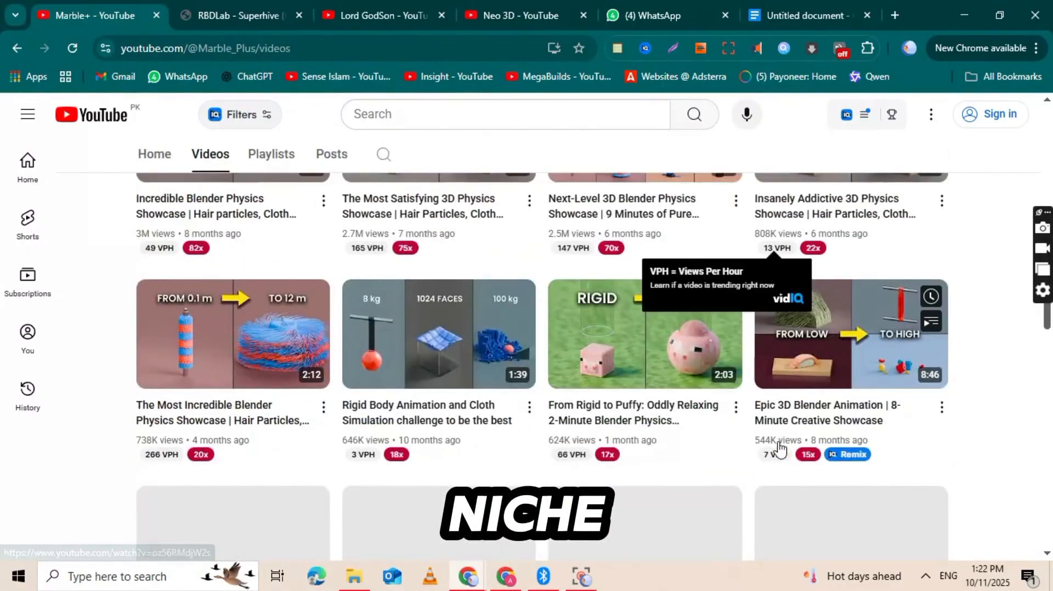
{"action": "scroll", "coordinate": [265, 423], "scroll_direction": "down", "scroll_amount": 5}
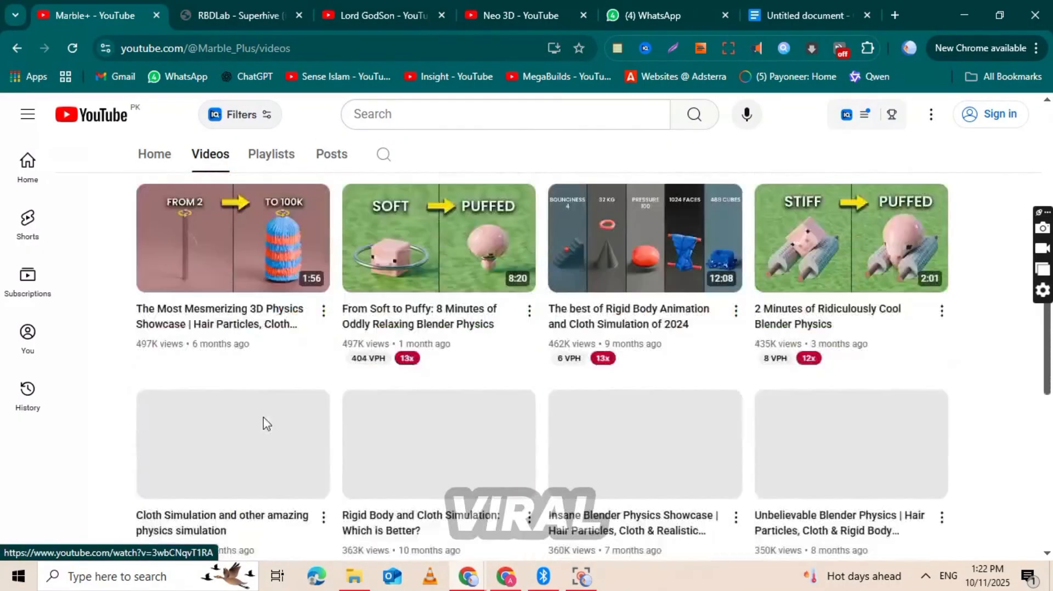
{"action": "scroll", "coordinate": [265, 424], "scroll_direction": "down", "scroll_amount": 3}
{"action": "scroll", "coordinate": [265, 424], "scroll_direction": "up", "scroll_amount": 10}
{"action": "scroll", "coordinate": [265, 424], "scroll_direction": "up", "scroll_amount": 5}
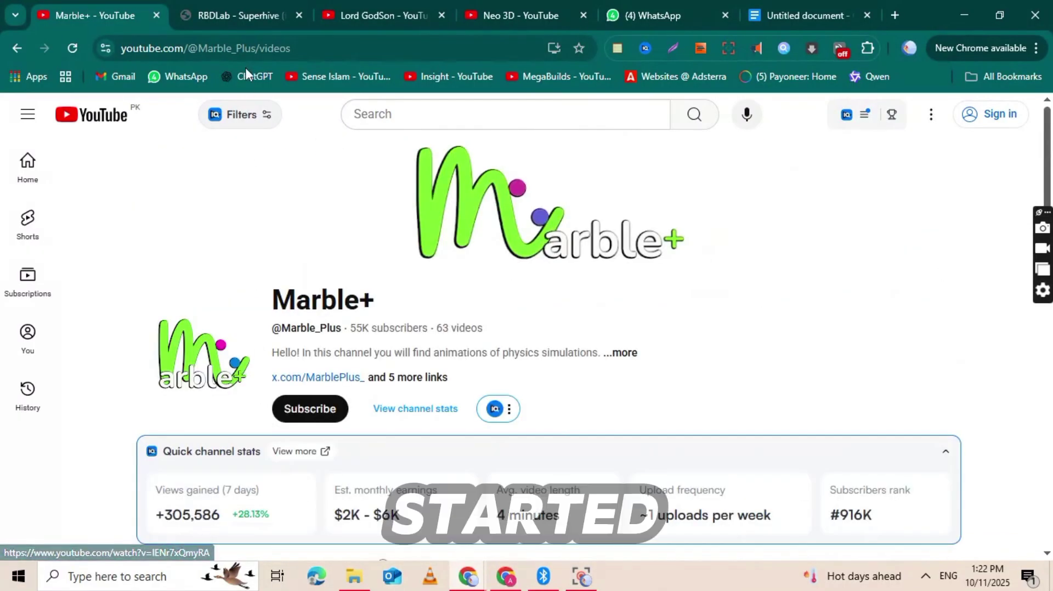
{"action": "left_click", "coordinate": [363, 15]}
{"action": "scroll", "coordinate": [380, 352], "scroll_direction": "down", "scroll_amount": 5}
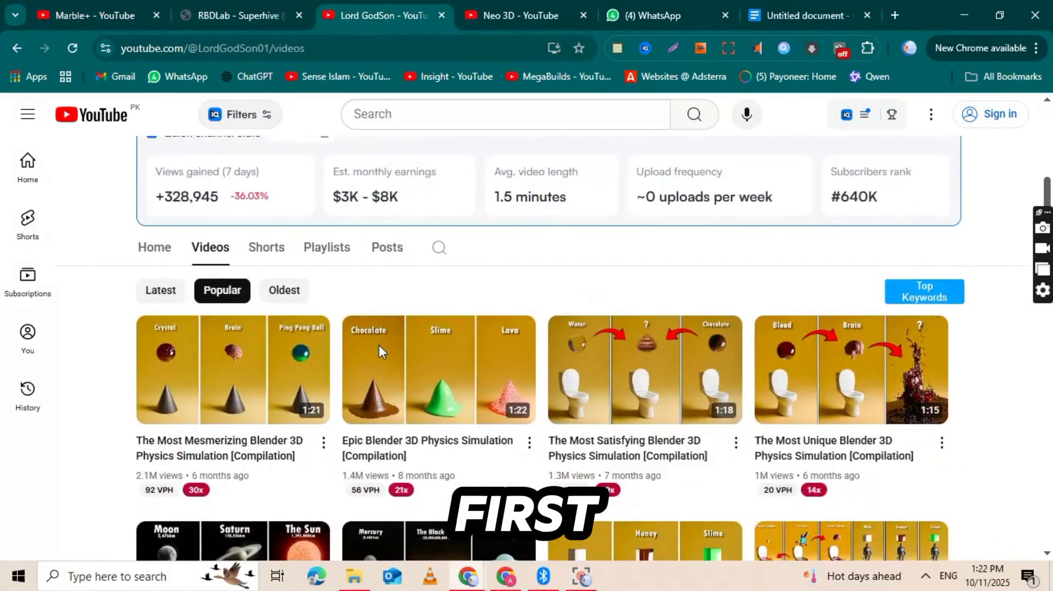
{"action": "scroll", "coordinate": [381, 351], "scroll_direction": "down", "scroll_amount": 4}
{"action": "scroll", "coordinate": [380, 351], "scroll_direction": "down", "scroll_amount": 4}
{"action": "scroll", "coordinate": [380, 351], "scroll_direction": "down", "scroll_amount": 3}
{"action": "scroll", "coordinate": [380, 352], "scroll_direction": "down", "scroll_amount": 4}
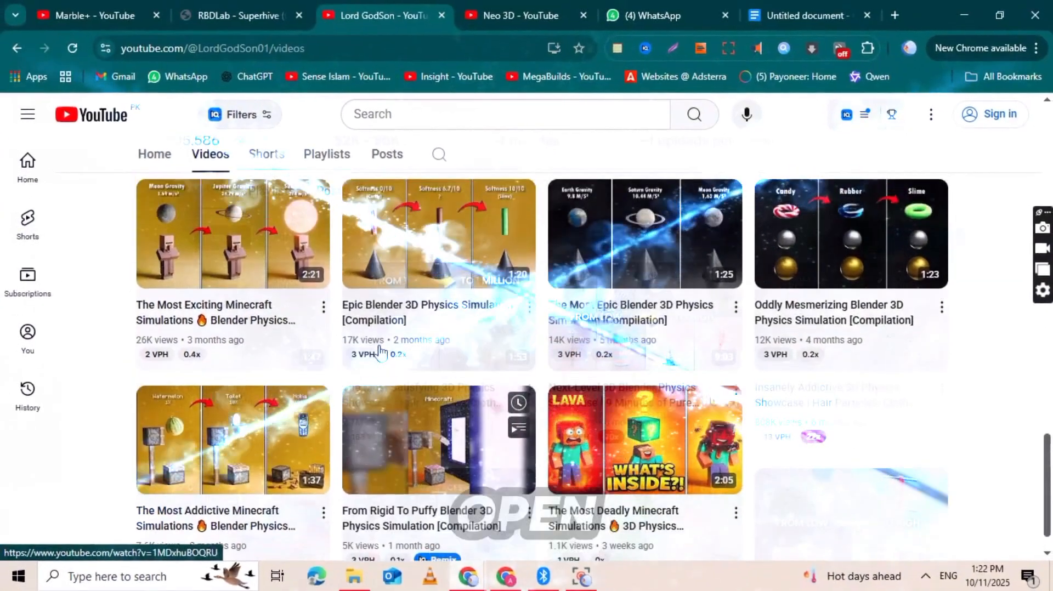
{"action": "scroll", "coordinate": [328, 333], "scroll_direction": "down", "scroll_amount": 2}
{"action": "scroll", "coordinate": [328, 333], "scroll_direction": "down", "scroll_amount": 2}
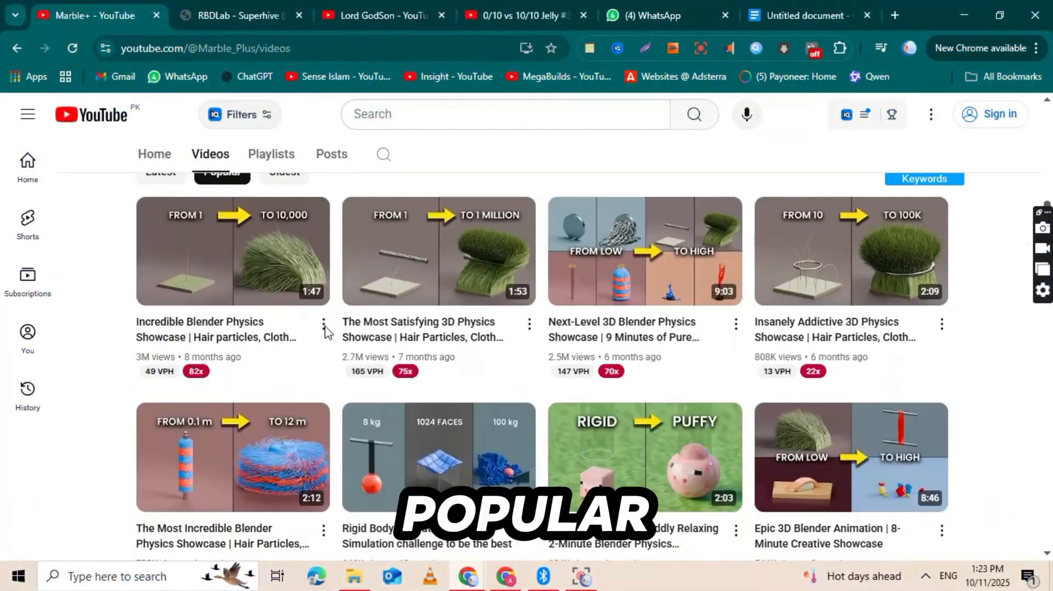
{"action": "scroll", "coordinate": [442, 367], "scroll_direction": "up", "scroll_amount": 3}
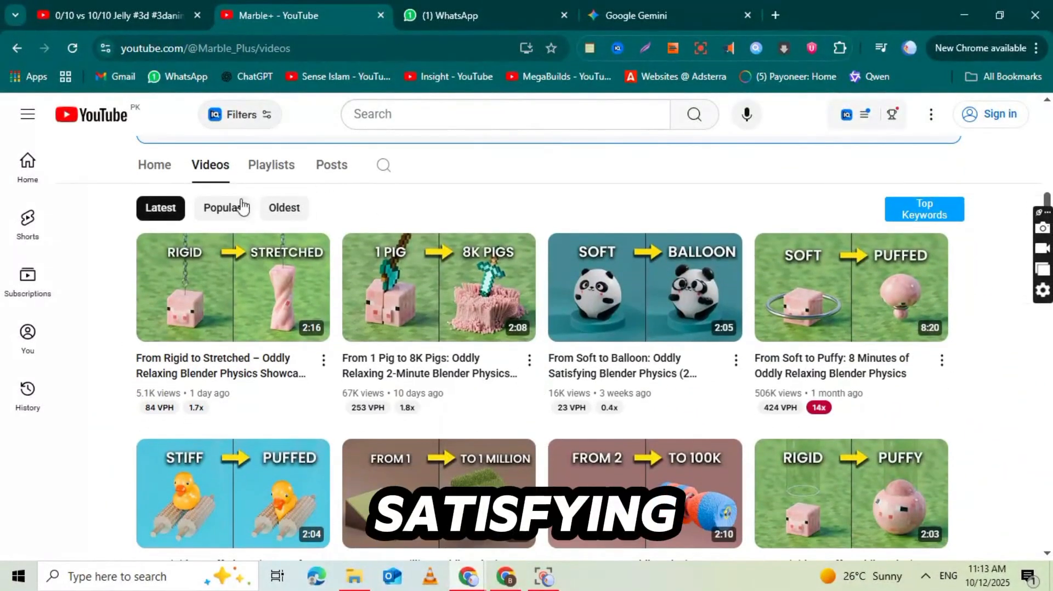
Step: Copy the share link of the most popular Marble+ video and switch to the Gemini tab
{"action": "left_click", "coordinate": [238, 207]}
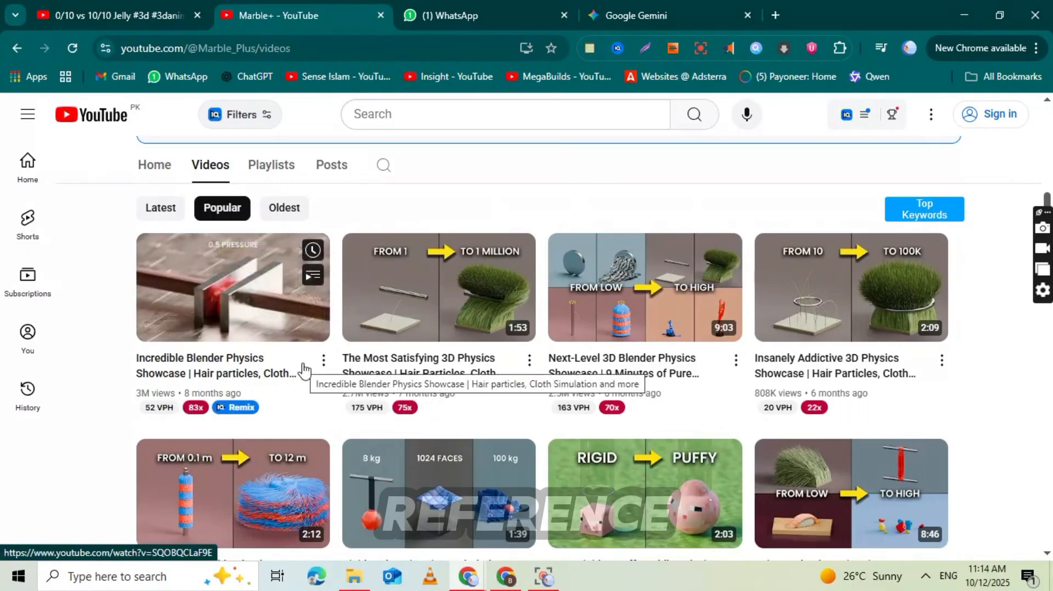
{"action": "mouse_move", "coordinate": [232, 312]}
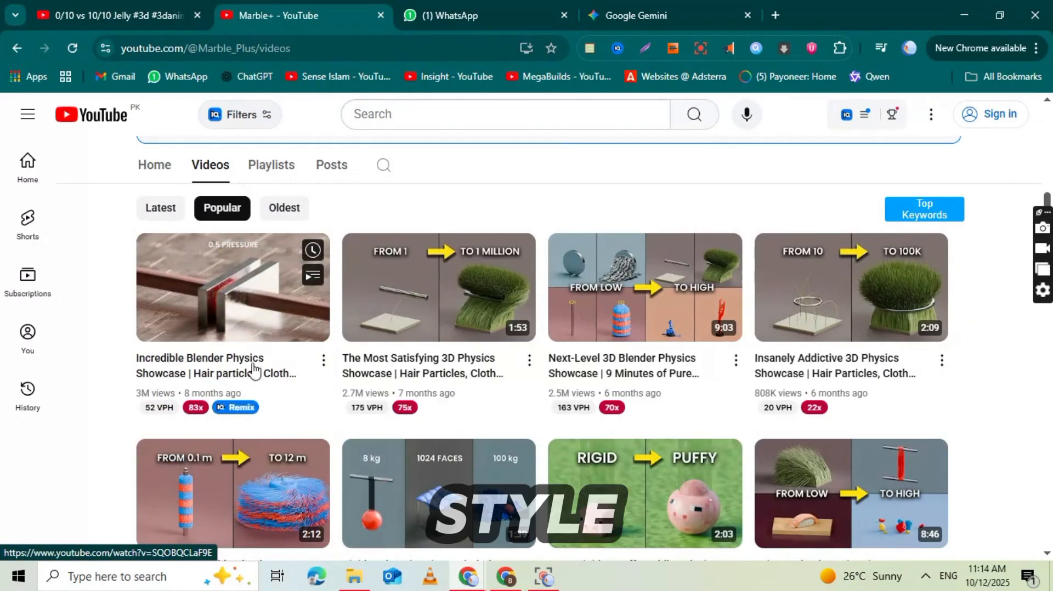
{"action": "left_click", "coordinate": [323, 361]}
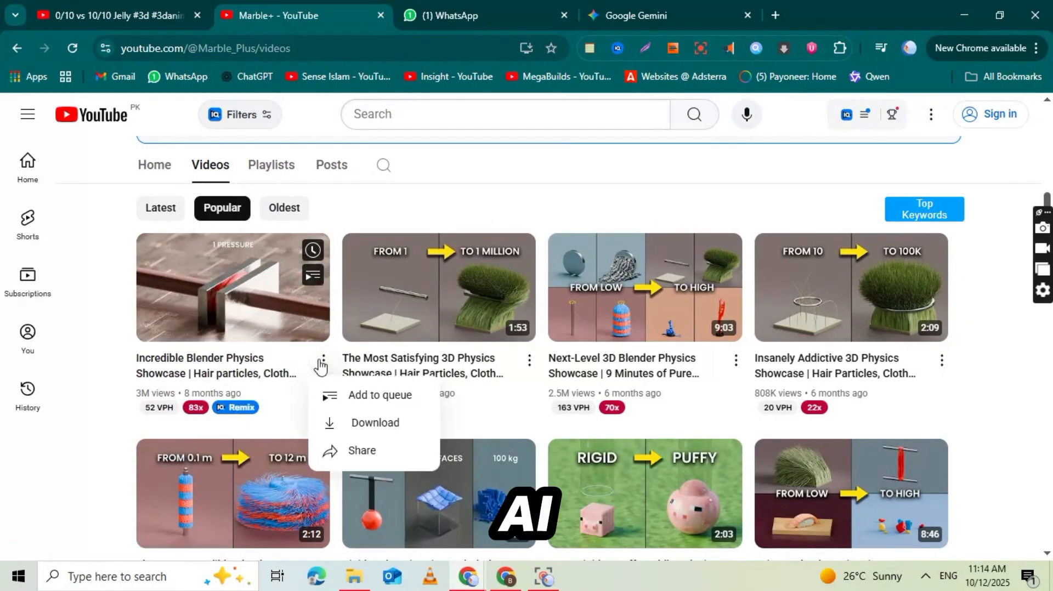
{"action": "left_click", "coordinate": [360, 452]}
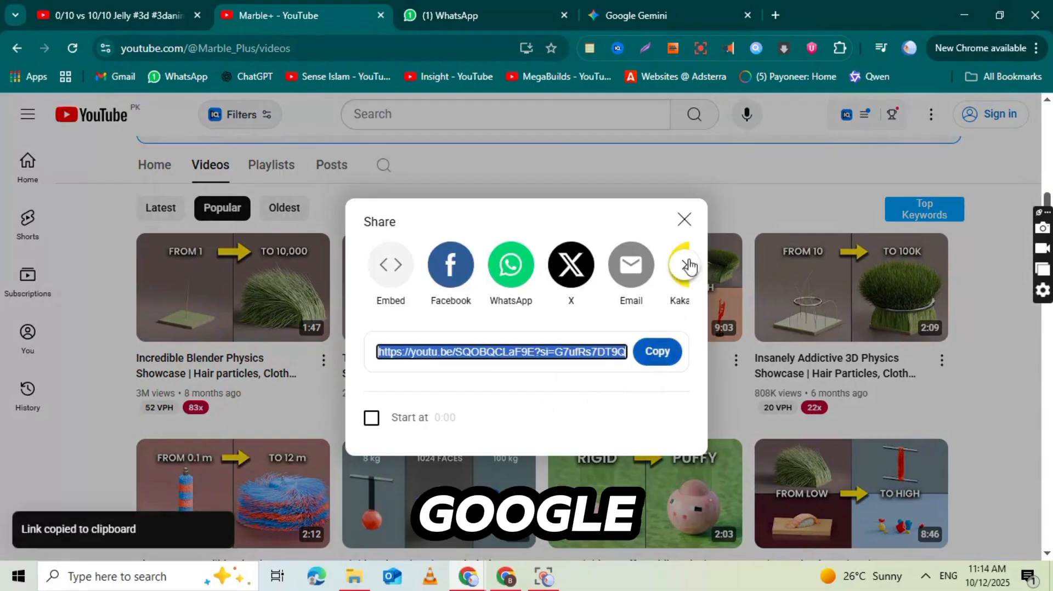
{"action": "left_click", "coordinate": [686, 222]}
{"action": "left_click", "coordinate": [635, 14]}
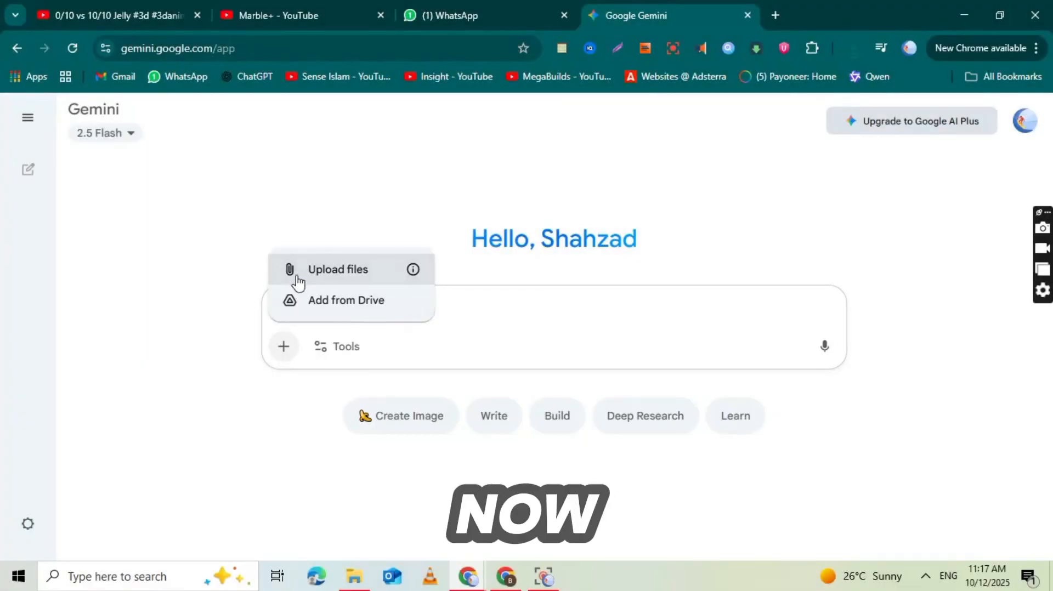
Step: Attach the showcase video file and paste the saved prompt text from clipboard history
{"action": "left_click", "coordinate": [298, 277]}
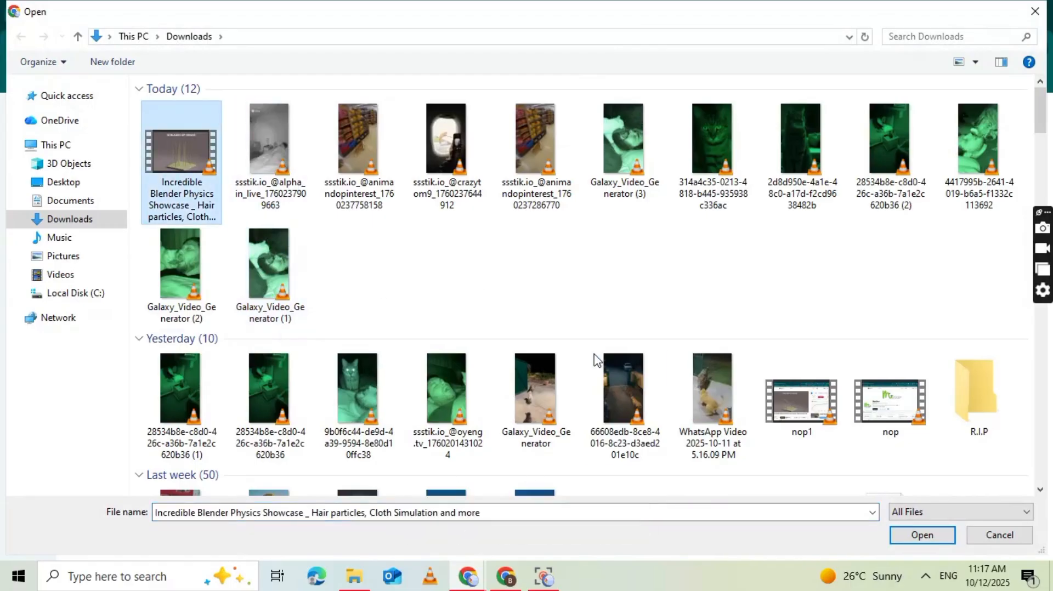
{"action": "left_click", "coordinate": [921, 535]}
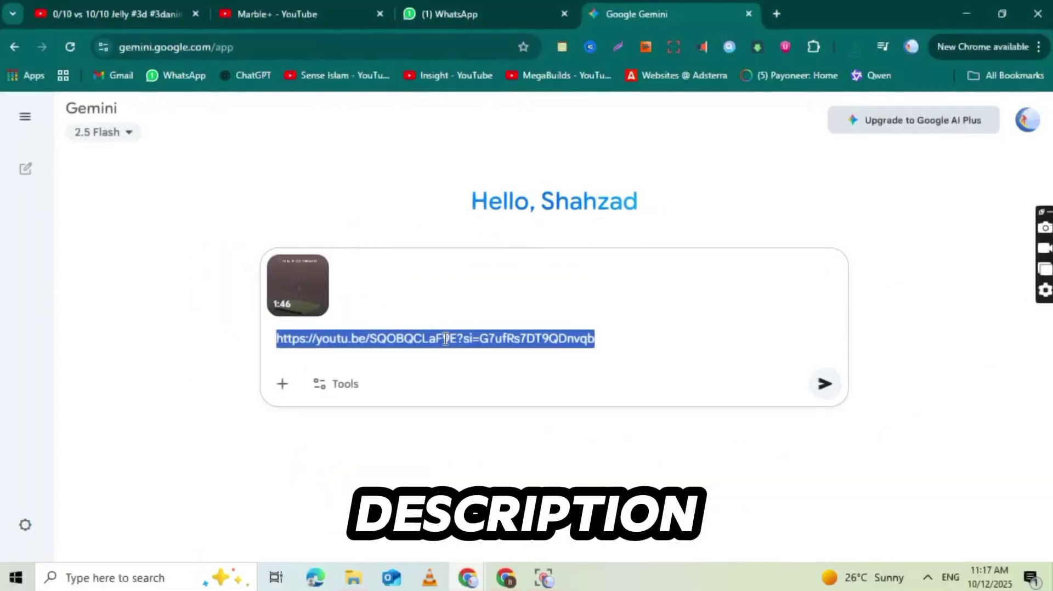
{"action": "key", "text": "super+v"}
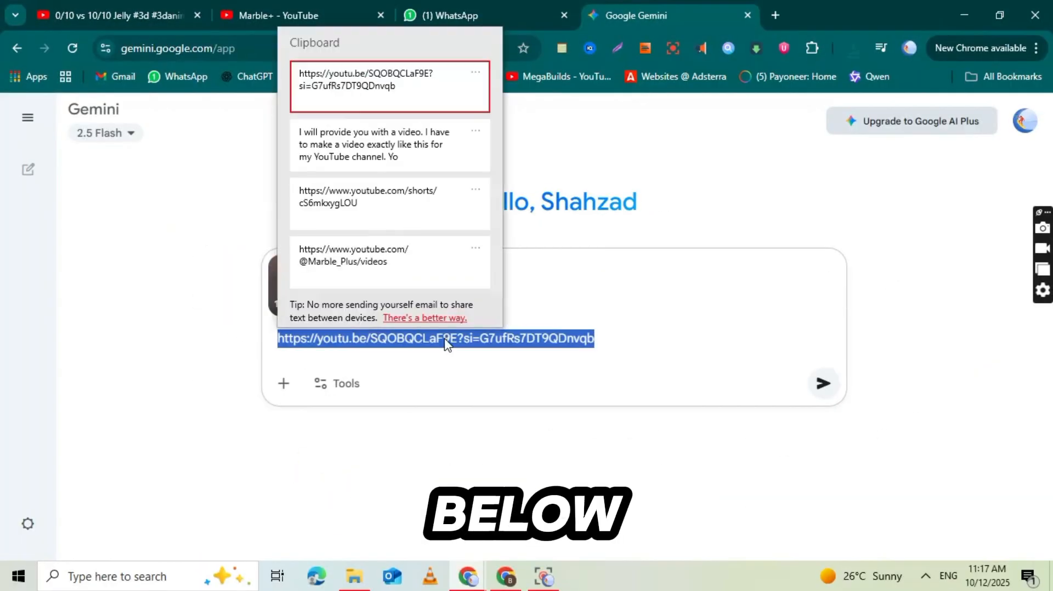
{"action": "left_click", "coordinate": [387, 149]}
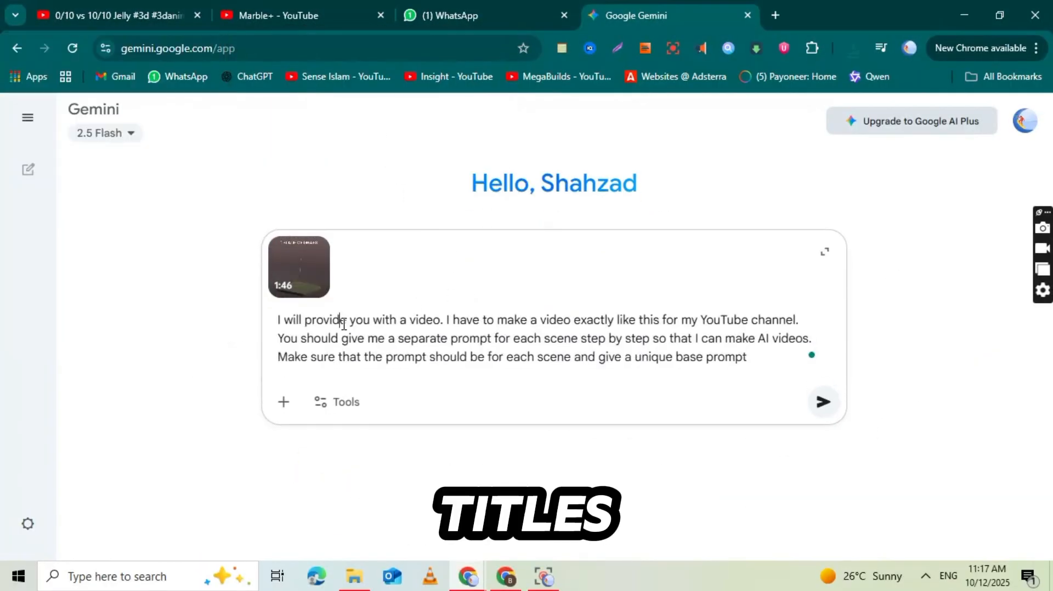
Step: Accept Grammarly's comma and 'provide me with' fixes, then send the request to Gemini
{"action": "key", "text": "ctrl+a"}
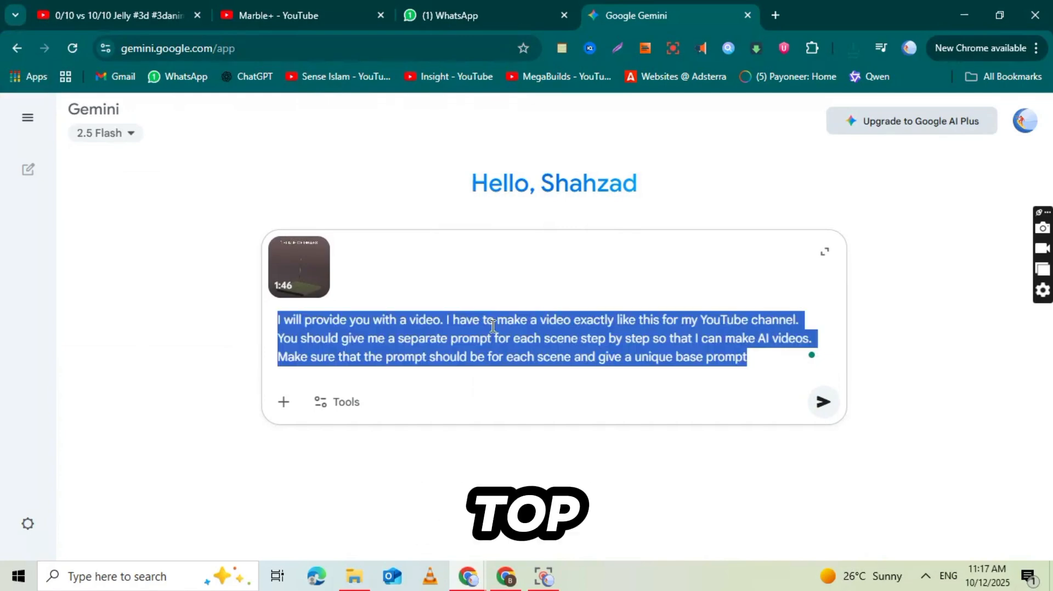
{"action": "double_click", "coordinate": [594, 319]}
{"action": "double_click", "coordinate": [647, 320]}
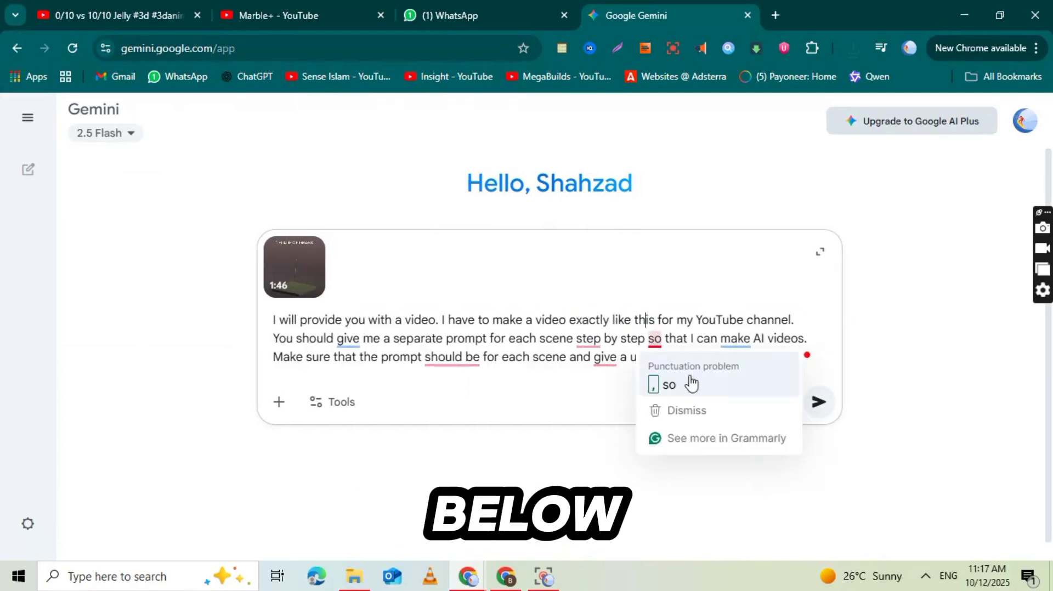
{"action": "left_click", "coordinate": [692, 383]}
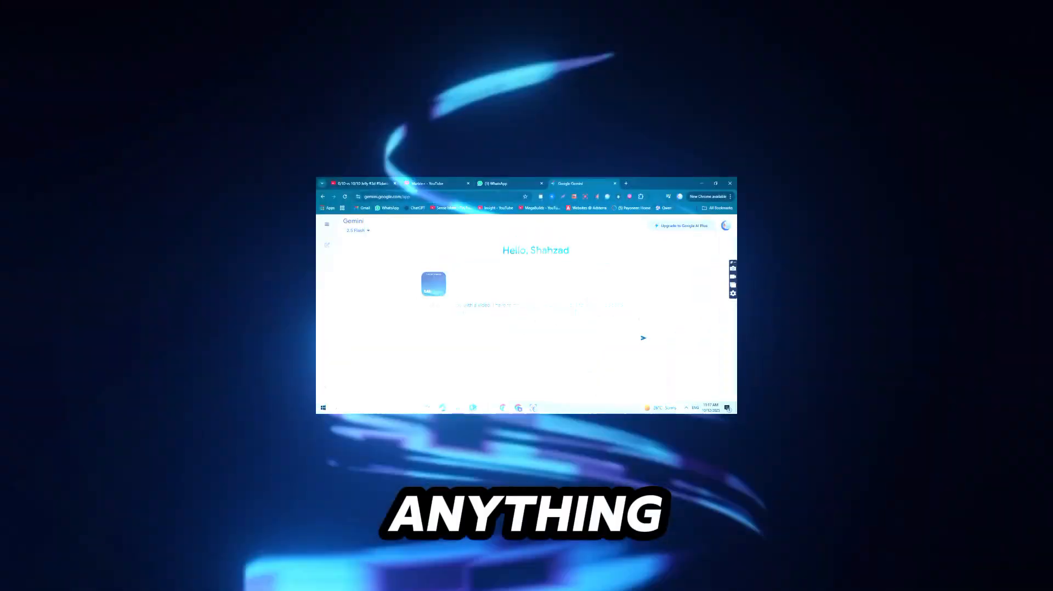
{"action": "mouse_move", "coordinate": [452, 357]}
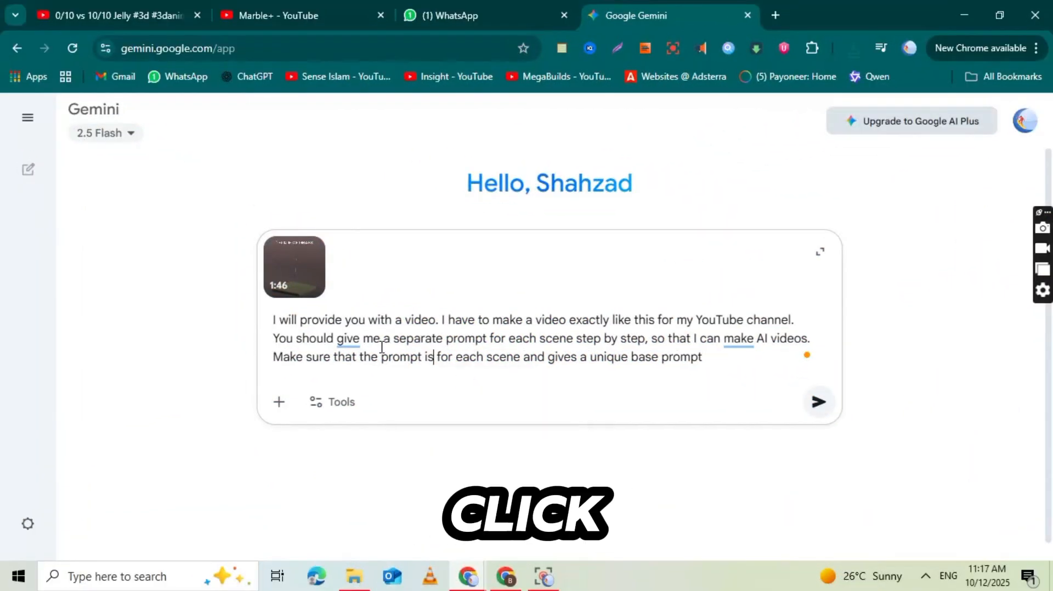
{"action": "left_click", "coordinate": [347, 338]}
{"action": "left_click", "coordinate": [403, 408]}
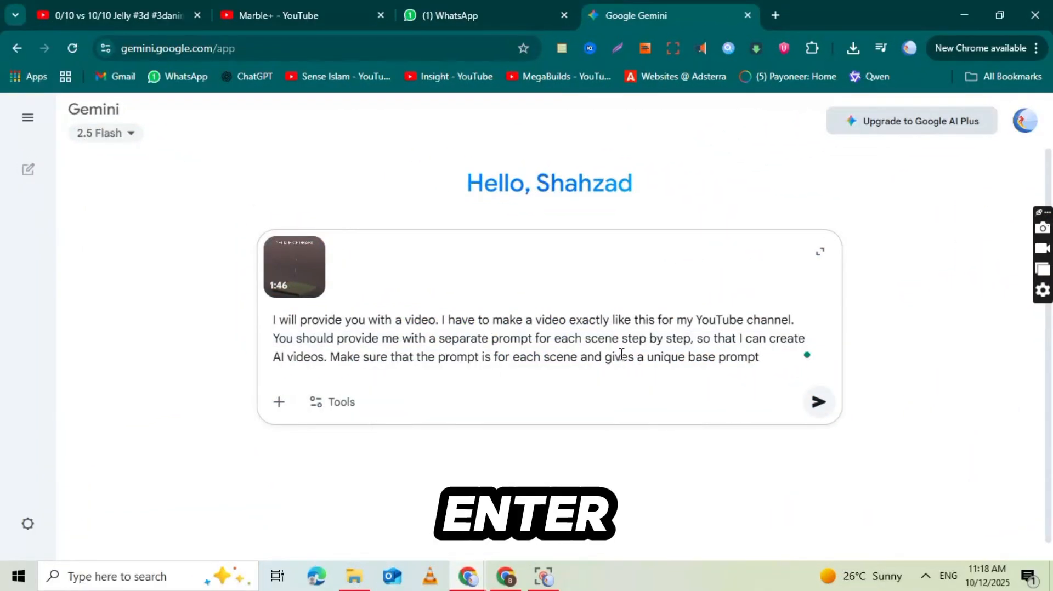
{"action": "left_click", "coordinate": [819, 404]}
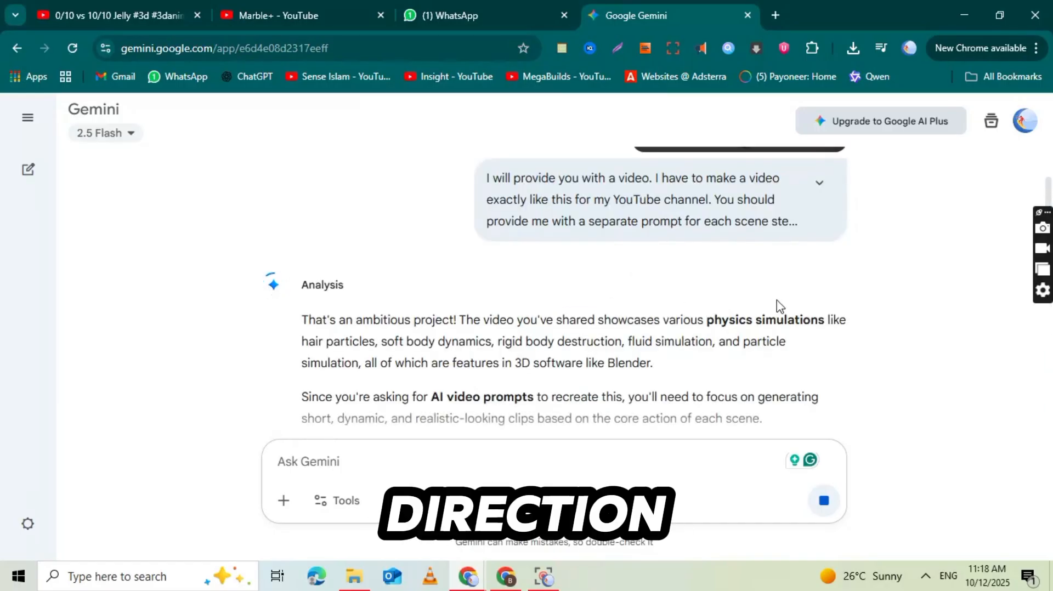
{"action": "scroll", "coordinate": [779, 306], "scroll_direction": "down", "scroll_amount": 2}
{"action": "scroll", "coordinate": [656, 238], "scroll_direction": "down", "scroll_amount": 2}
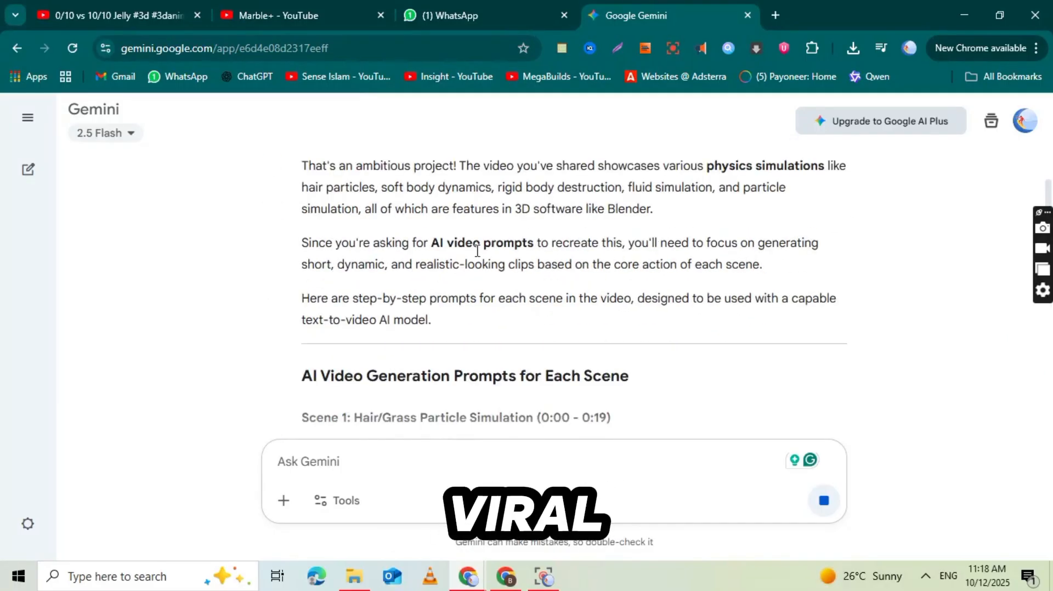
Step: Read through Gemini's scene-by-scene prompt tables, briefly selecting and clearing a paragraph
{"action": "triple_click", "coordinate": [477, 247]}
{"action": "left_click", "coordinate": [477, 246]}
{"action": "scroll", "coordinate": [477, 251], "scroll_direction": "down", "scroll_amount": 3}
{"action": "scroll", "coordinate": [477, 255], "scroll_direction": "down", "scroll_amount": 3}
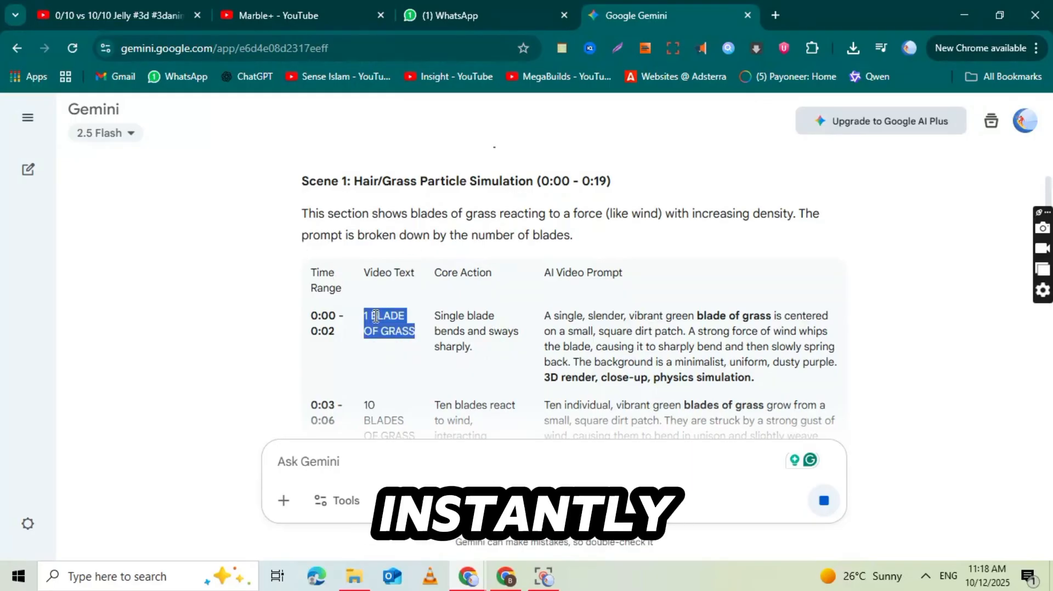
{"action": "scroll", "coordinate": [370, 288], "scroll_direction": "down", "scroll_amount": 3}
{"action": "scroll", "coordinate": [366, 247], "scroll_direction": "down", "scroll_amount": 3}
{"action": "scroll", "coordinate": [363, 214], "scroll_direction": "down", "scroll_amount": 4}
{"action": "scroll", "coordinate": [363, 214], "scroll_direction": "down", "scroll_amount": 3}
{"action": "scroll", "coordinate": [363, 213], "scroll_direction": "down", "scroll_amount": 4}
{"action": "scroll", "coordinate": [363, 214], "scroll_direction": "down", "scroll_amount": 2}
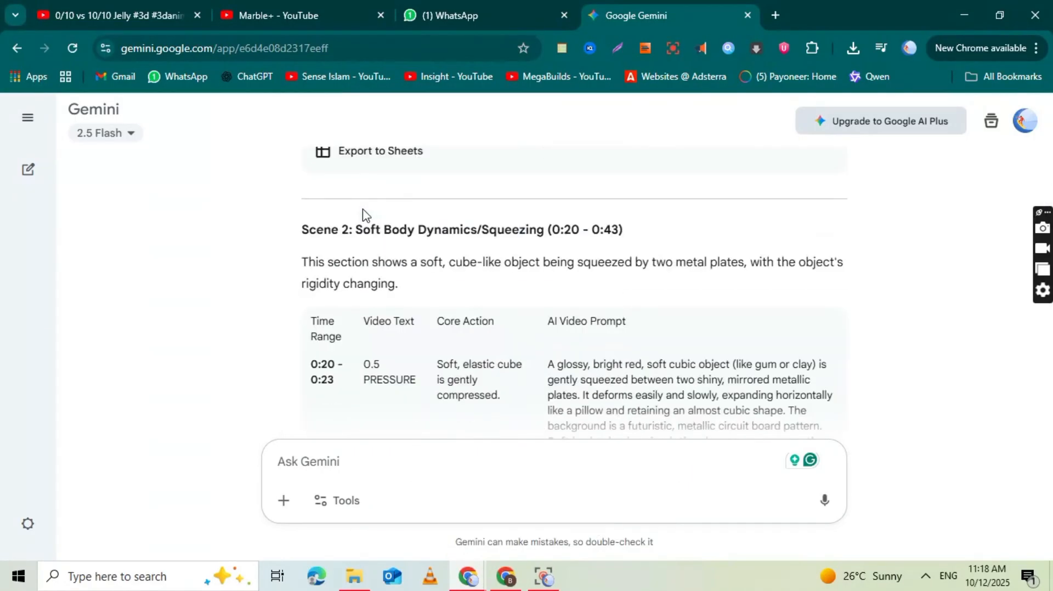
{"action": "left_click", "coordinate": [379, 230]}
{"action": "scroll", "coordinate": [378, 231], "scroll_direction": "down", "scroll_amount": 5}
{"action": "scroll", "coordinate": [379, 230], "scroll_direction": "down", "scroll_amount": 6}
{"action": "scroll", "coordinate": [379, 231], "scroll_direction": "down", "scroll_amount": 6}
{"action": "scroll", "coordinate": [378, 230], "scroll_direction": "down", "scroll_amount": 6}
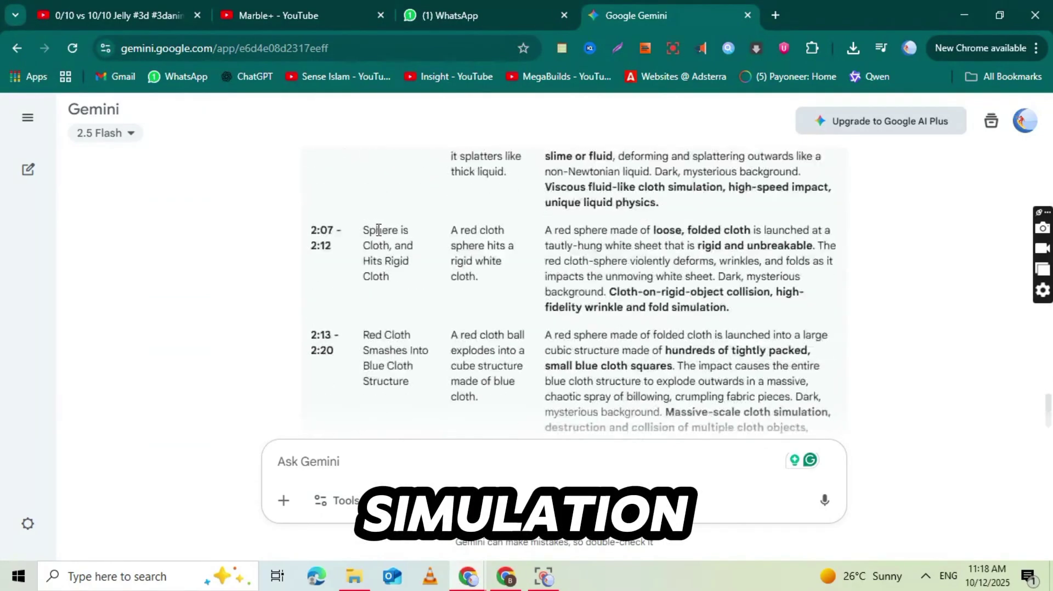
{"action": "scroll", "coordinate": [379, 230], "scroll_direction": "down", "scroll_amount": 3}
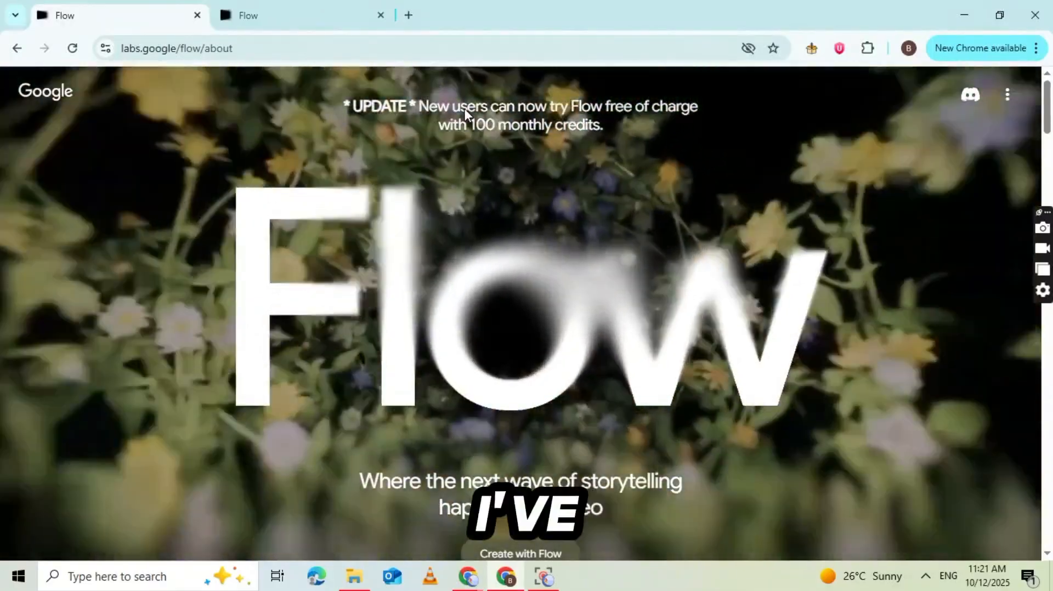
{"action": "scroll", "coordinate": [426, 118], "scroll_direction": "down", "scroll_amount": 2}
{"action": "scroll", "coordinate": [426, 118], "scroll_direction": "down", "scroll_amount": 5}
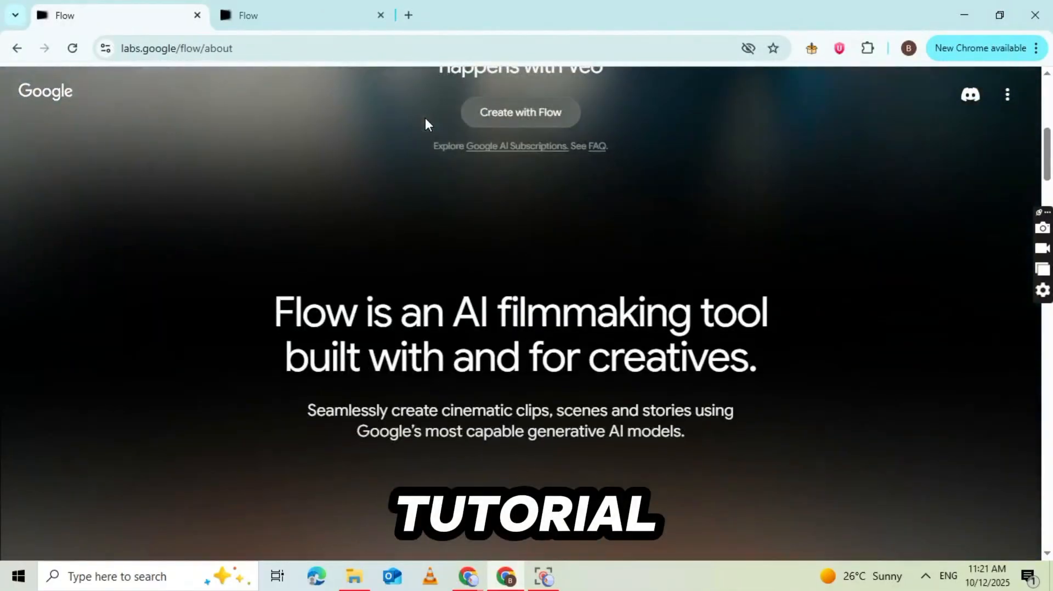
{"action": "scroll", "coordinate": [425, 118], "scroll_direction": "down", "scroll_amount": 5}
{"action": "scroll", "coordinate": [425, 117], "scroll_direction": "down", "scroll_amount": 5}
{"action": "scroll", "coordinate": [424, 116], "scroll_direction": "down", "scroll_amount": 3}
{"action": "scroll", "coordinate": [311, 191], "scroll_direction": "down", "scroll_amount": 3}
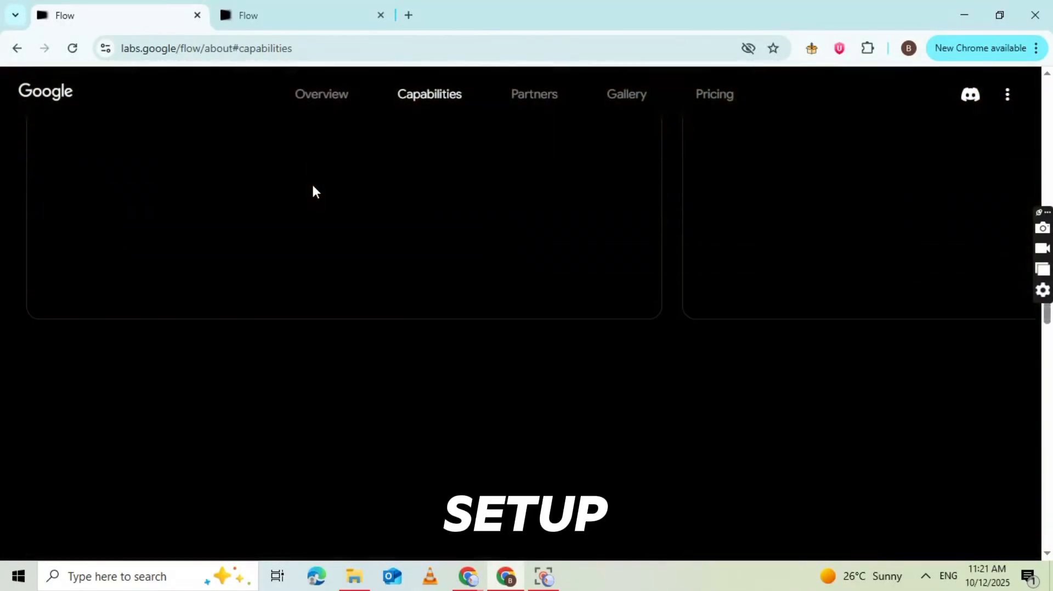
{"action": "scroll", "coordinate": [311, 191], "scroll_direction": "down", "scroll_amount": 5}
{"action": "scroll", "coordinate": [312, 191], "scroll_direction": "down", "scroll_amount": 4}
{"action": "scroll", "coordinate": [312, 191], "scroll_direction": "down", "scroll_amount": 4}
{"action": "scroll", "coordinate": [311, 190], "scroll_direction": "down", "scroll_amount": 5}
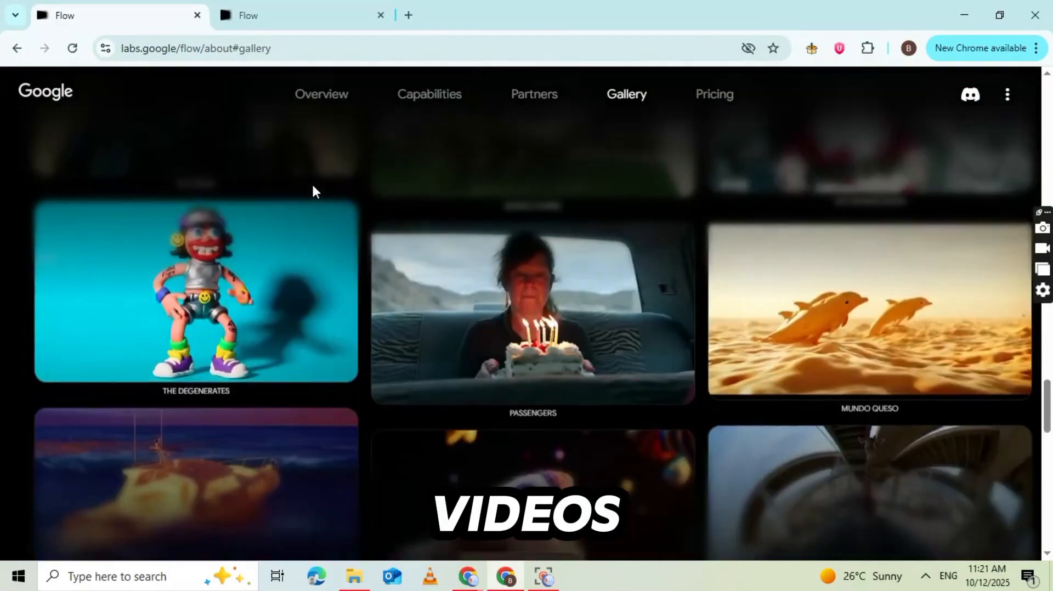
{"action": "scroll", "coordinate": [311, 191], "scroll_direction": "down", "scroll_amount": 5}
{"action": "scroll", "coordinate": [312, 191], "scroll_direction": "down", "scroll_amount": 5}
{"action": "scroll", "coordinate": [312, 191], "scroll_direction": "down", "scroll_amount": 2}
{"action": "scroll", "coordinate": [311, 182], "scroll_direction": "up", "scroll_amount": 1}
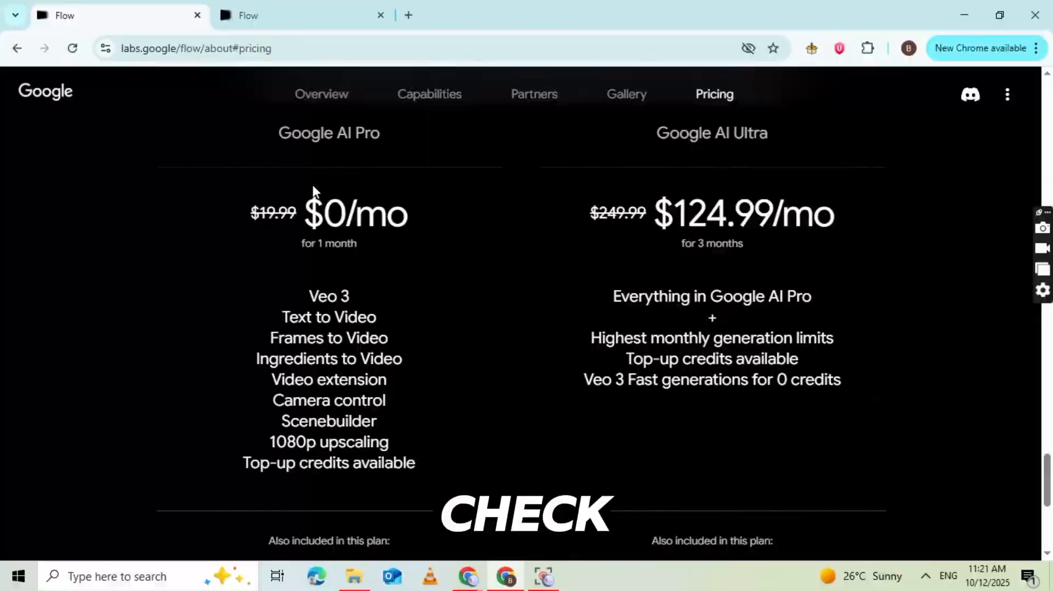
{"action": "scroll", "coordinate": [313, 185], "scroll_direction": "down", "scroll_amount": 2}
{"action": "scroll", "coordinate": [313, 185], "scroll_direction": "down", "scroll_amount": 2}
{"action": "scroll", "coordinate": [312, 185], "scroll_direction": "down", "scroll_amount": 3}
{"action": "scroll", "coordinate": [311, 183], "scroll_direction": "up", "scroll_amount": 1}
{"action": "scroll", "coordinate": [312, 183], "scroll_direction": "up", "scroll_amount": 1}
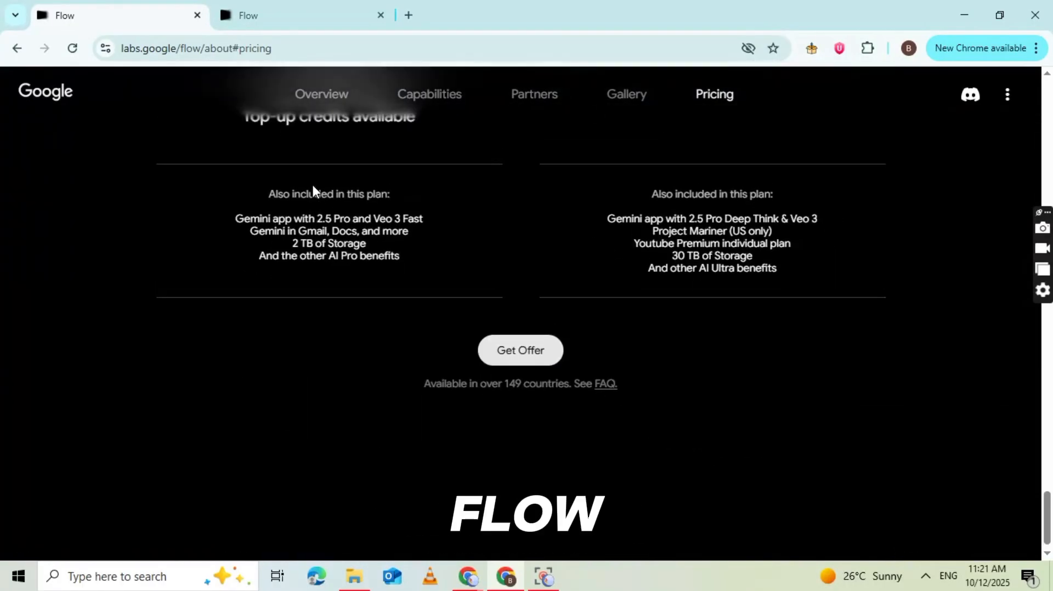
{"action": "scroll", "coordinate": [313, 185], "scroll_direction": "up", "scroll_amount": 1}
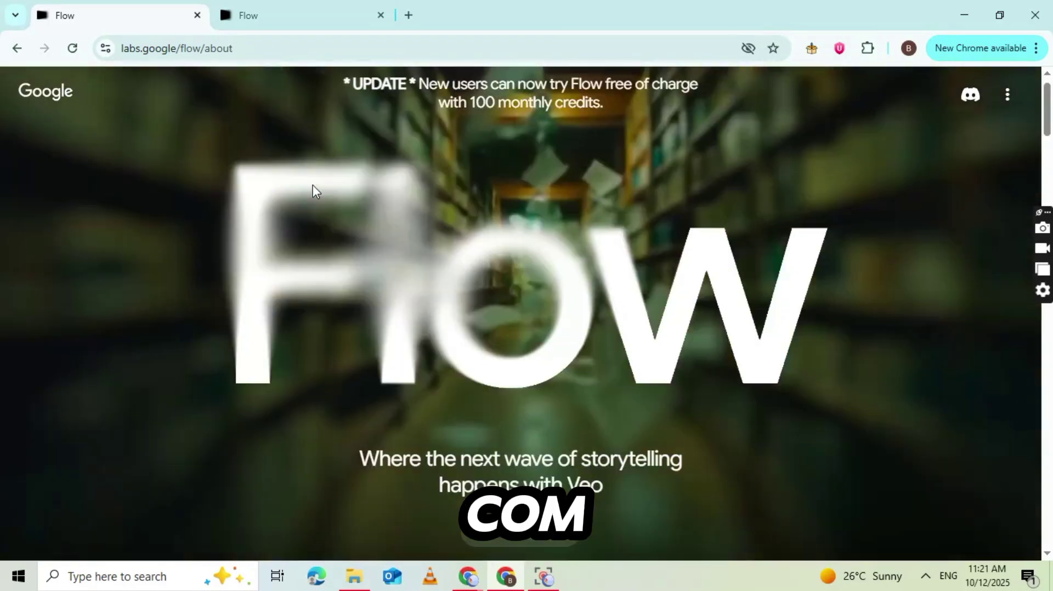
{"action": "scroll", "coordinate": [439, 271], "scroll_direction": "down", "scroll_amount": 1}
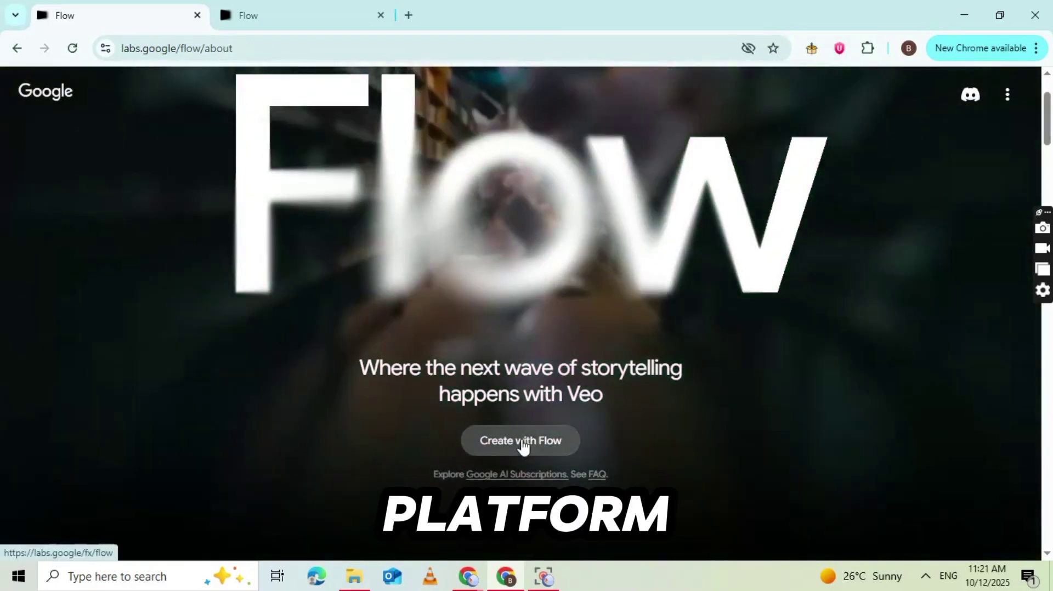
Step: Launch the Flow creation tool in a new tab via 'Create with Flow'
{"action": "left_click", "coordinate": [521, 441]}
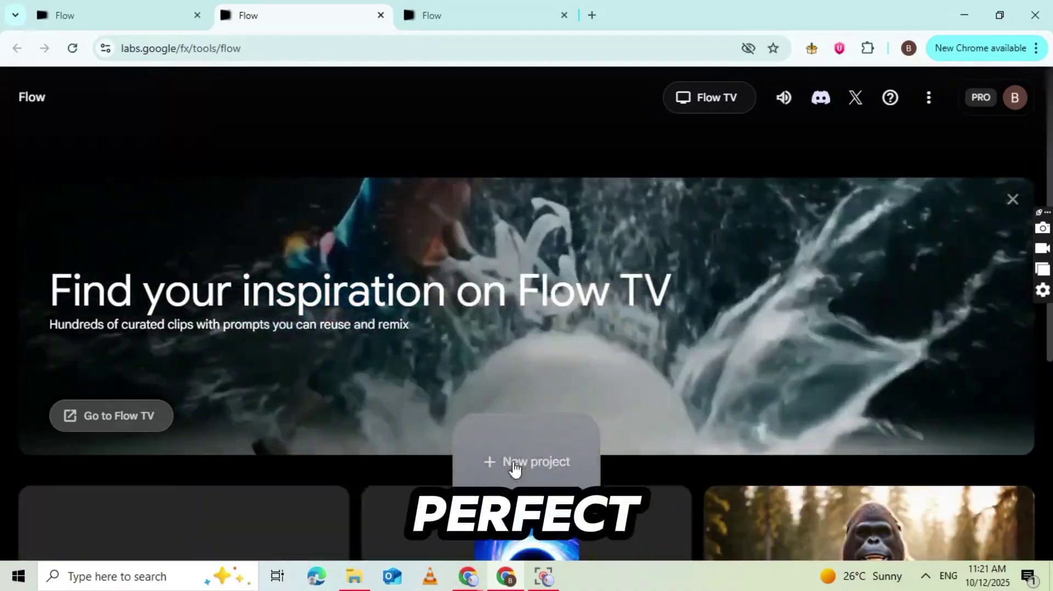
Step: Start a new Flow video project
{"action": "left_click", "coordinate": [513, 466]}
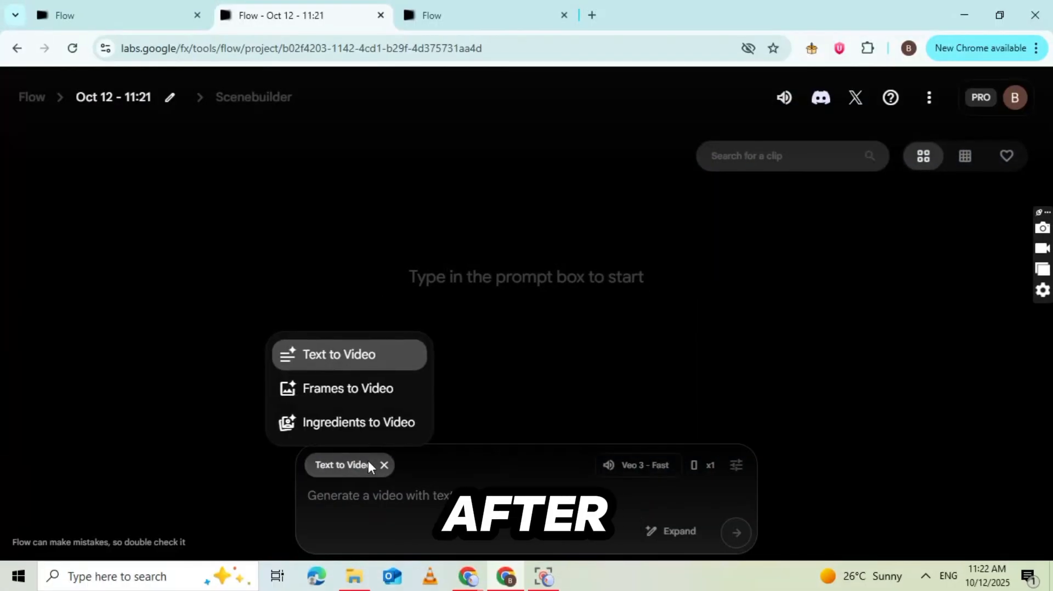
Step: Set Text to Video generation to Landscape 16:9 with the Veo 3 - Fast model and focus the prompt box
{"action": "left_click", "coordinate": [311, 356]}
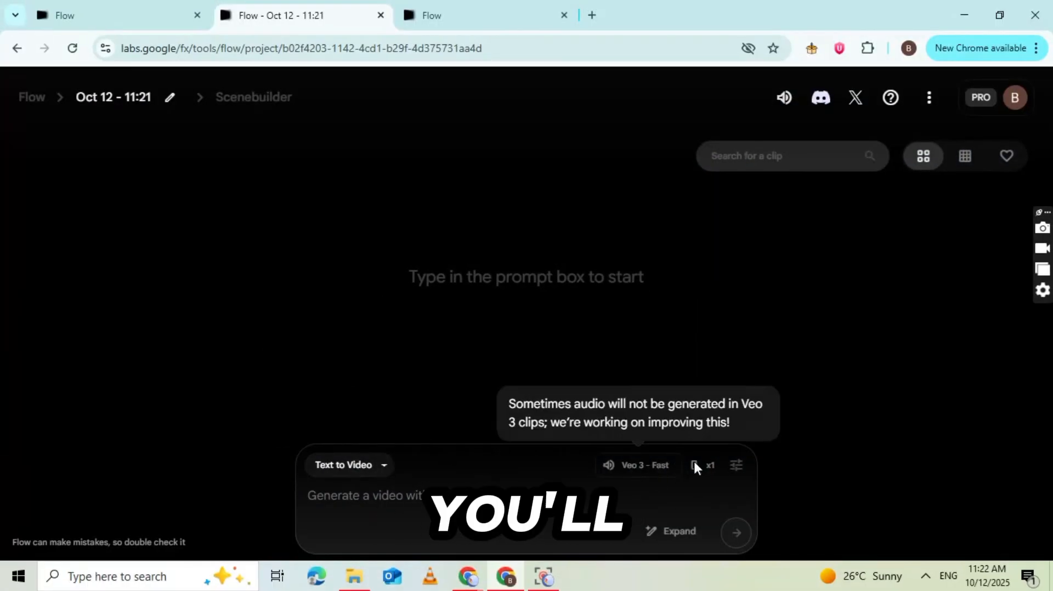
{"action": "left_click", "coordinate": [737, 466]}
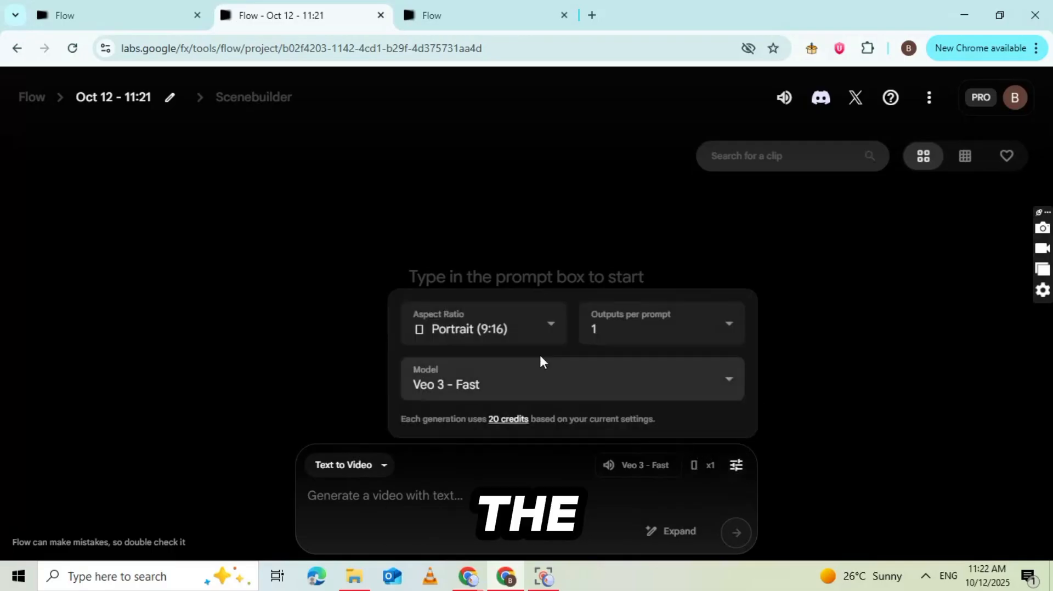
{"action": "left_click", "coordinate": [526, 333]}
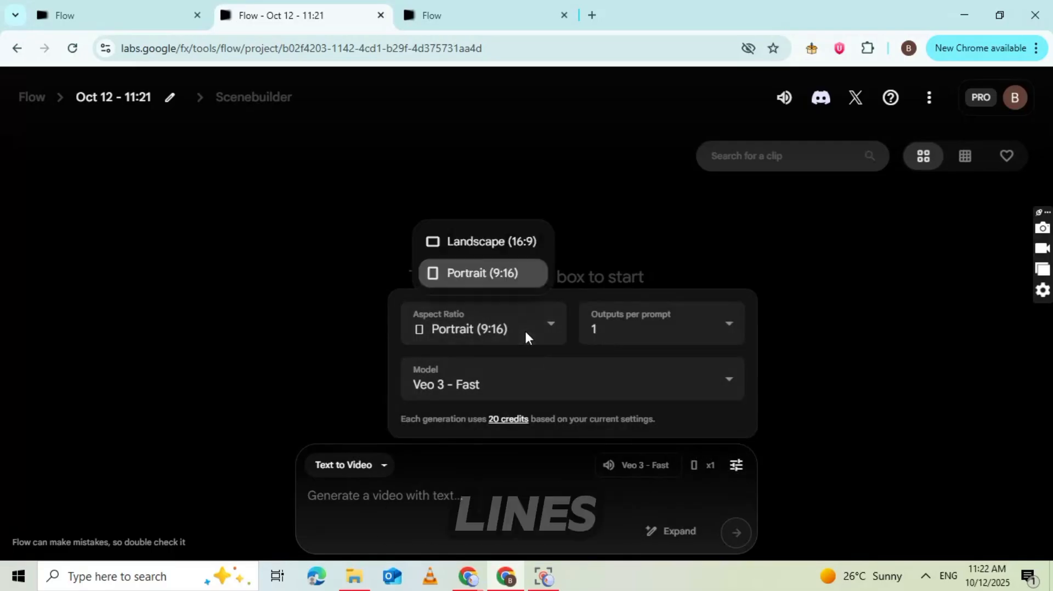
{"action": "left_click", "coordinate": [485, 237]}
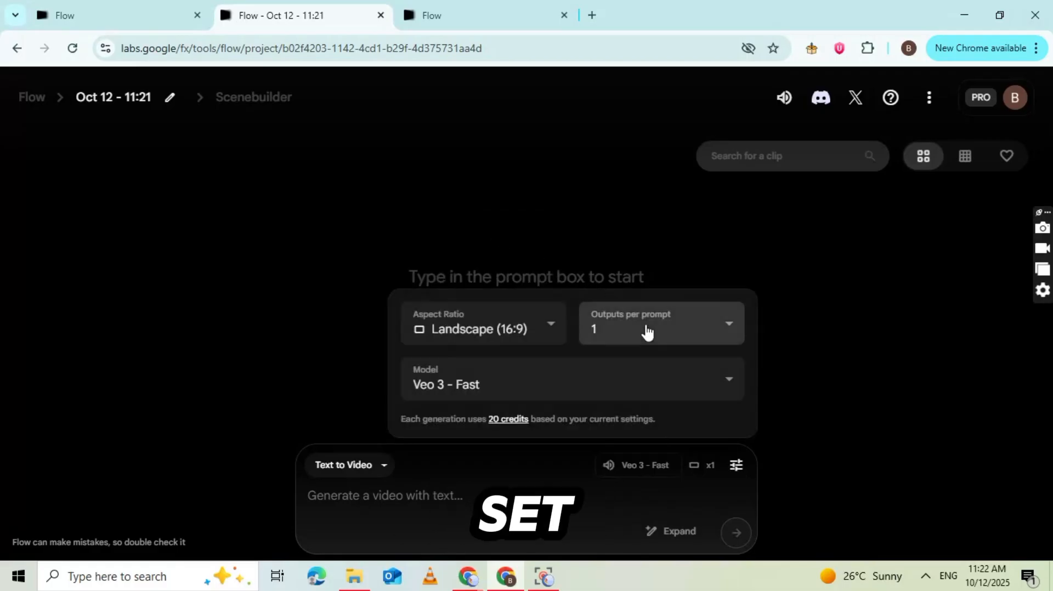
{"action": "left_click", "coordinate": [538, 373]}
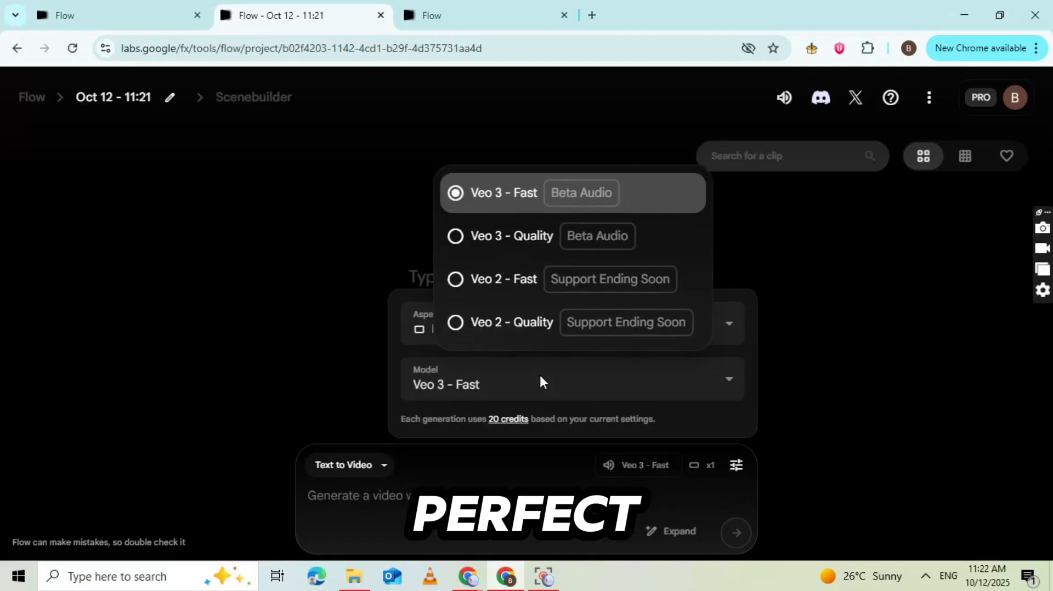
{"action": "left_click", "coordinate": [539, 373]}
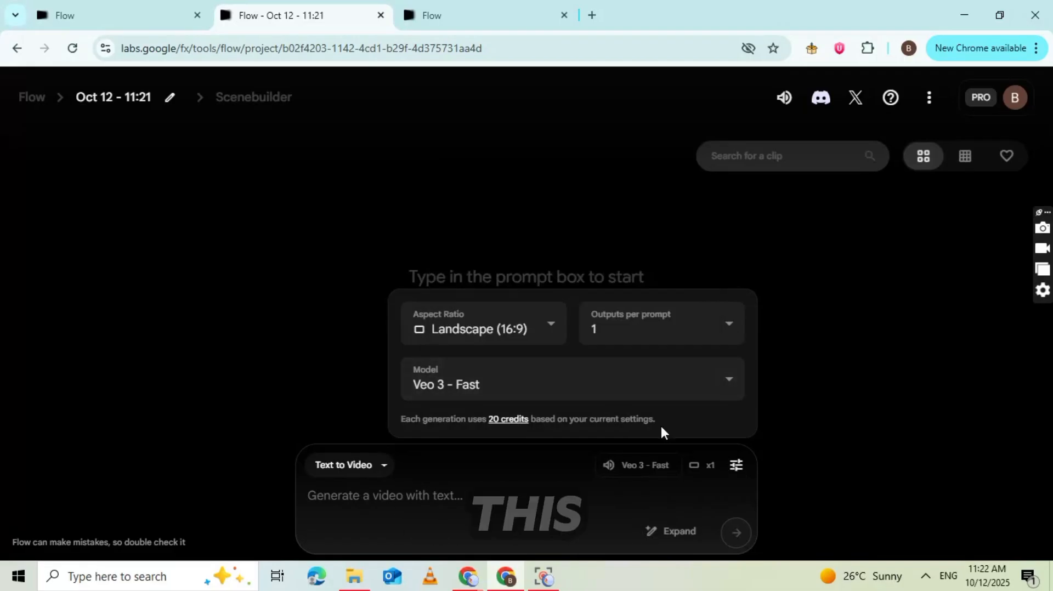
{"action": "left_click", "coordinate": [502, 488]}
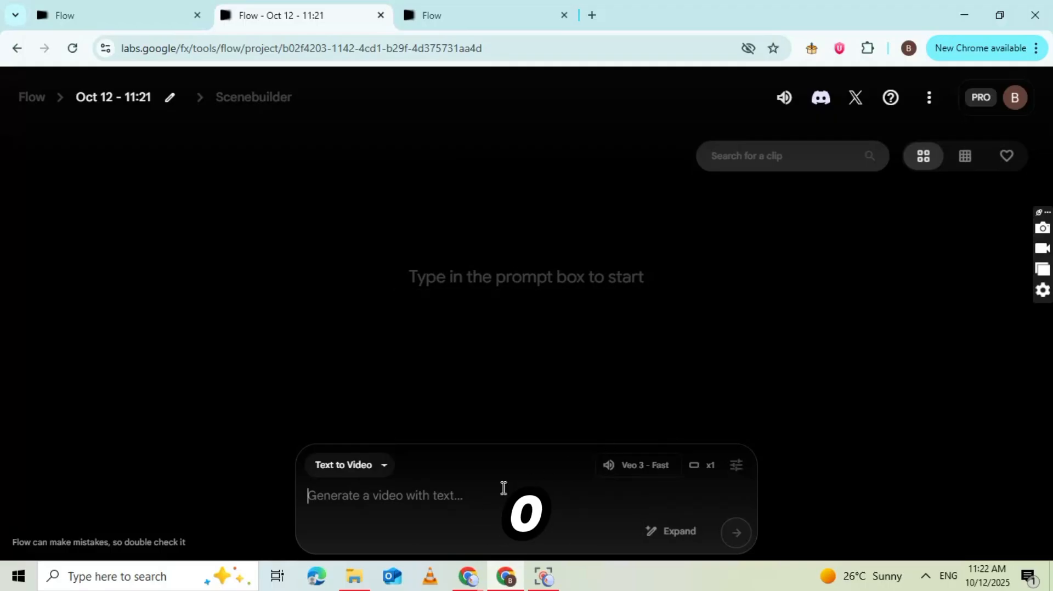
Step: Paste the Scene 1 grass-blade prompt and submit it to generate the clip
{"action": "right_click", "coordinate": [312, 496]}
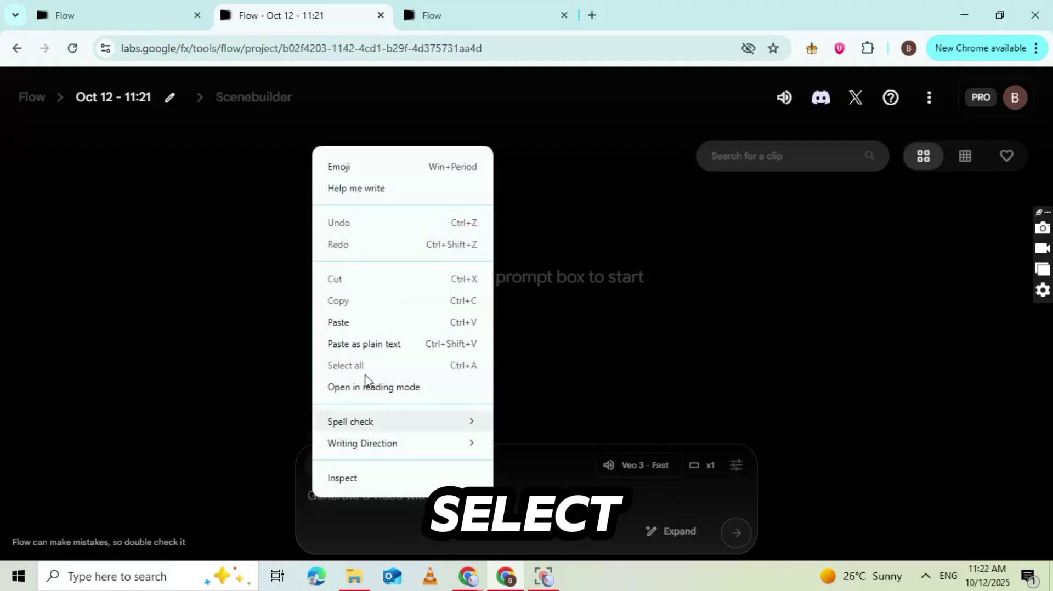
{"action": "left_click", "coordinate": [377, 322]}
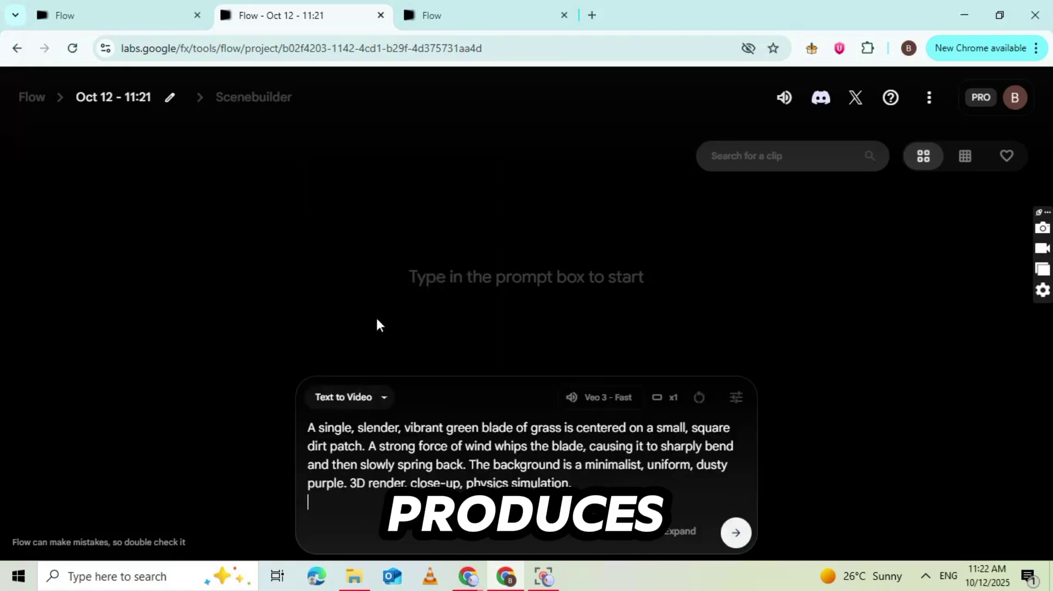
{"action": "key", "text": "ctrl+a"}
{"action": "left_click", "coordinate": [462, 459]}
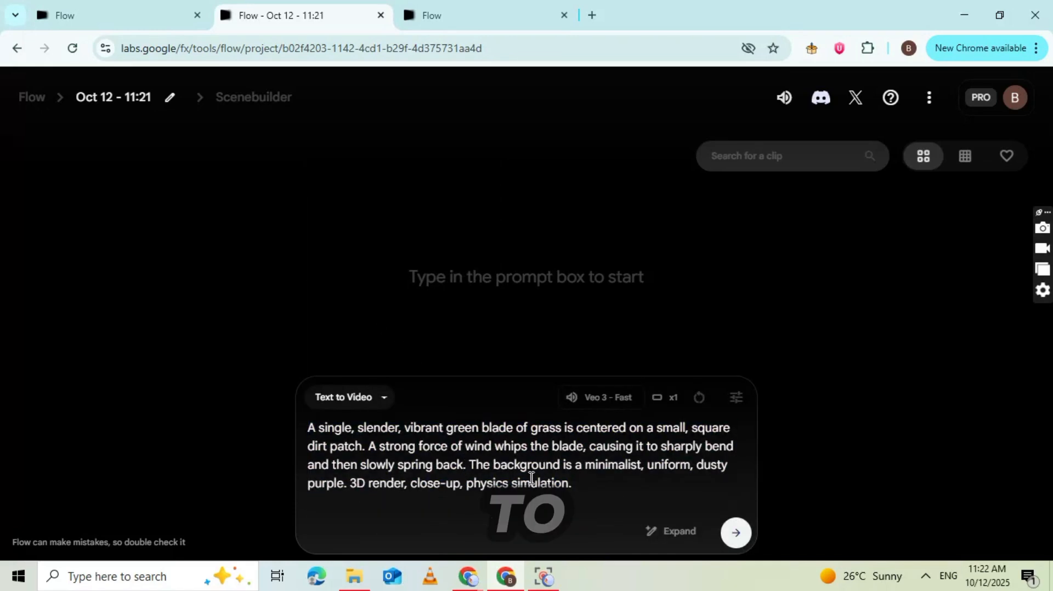
{"action": "left_click", "coordinate": [734, 535]}
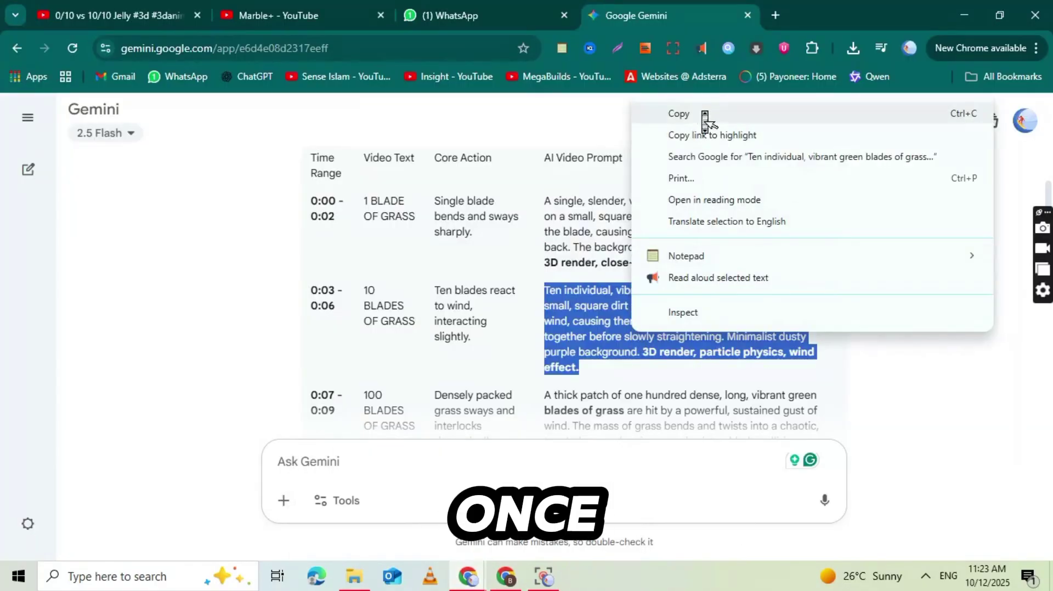
Step: Copy the first blade-of-grass prompt from Gemini's table and paste it into Flow's prompt field
{"action": "left_click", "coordinate": [679, 113]}
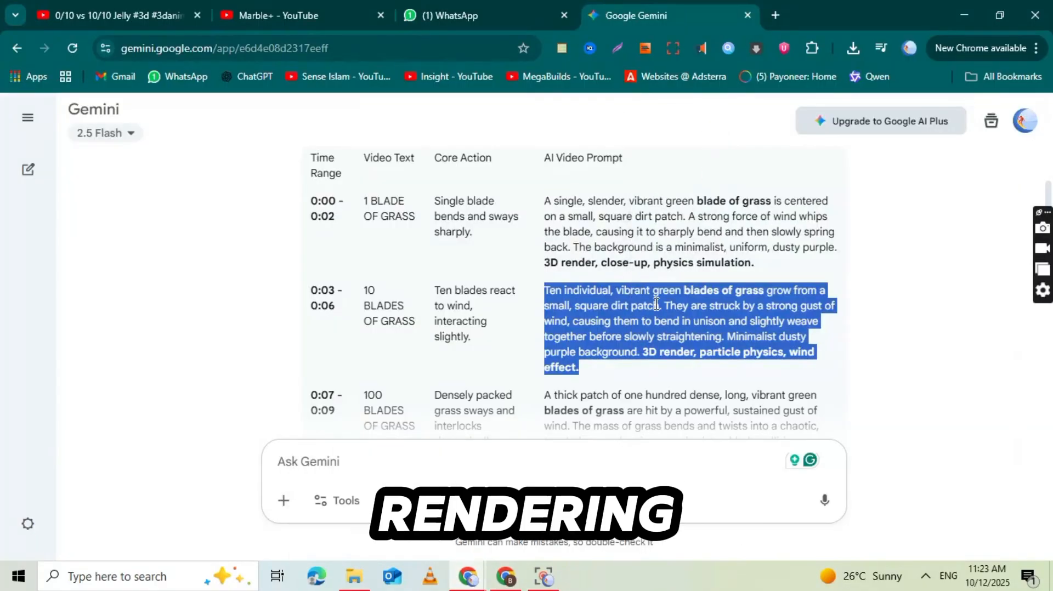
{"action": "left_click", "coordinate": [368, 196]}
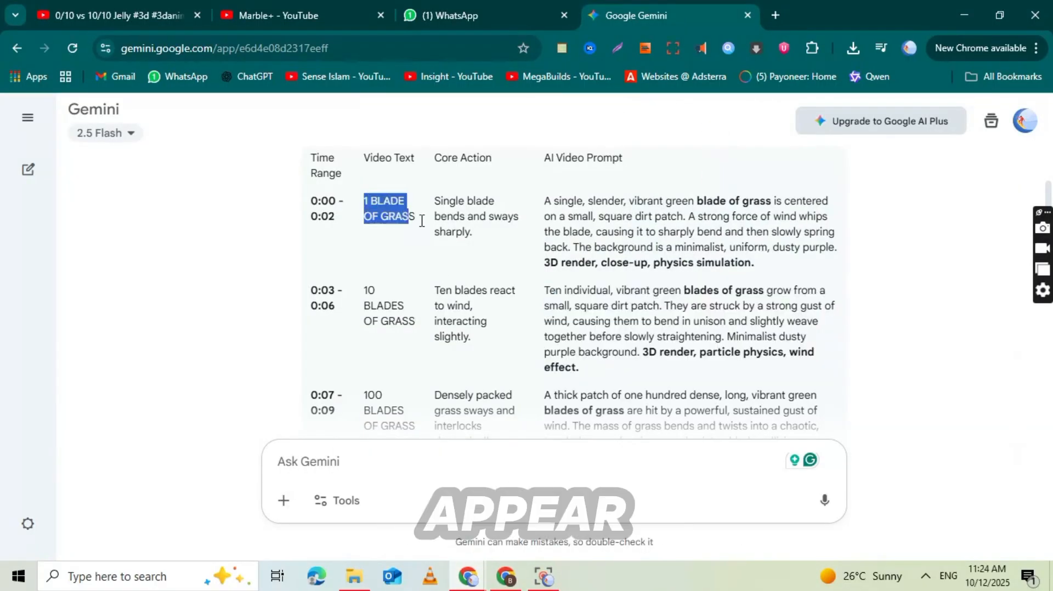
{"action": "left_click_drag", "start_coordinate": [428, 227], "coordinate": [683, 292]}
{"action": "left_click", "coordinate": [358, 210]}
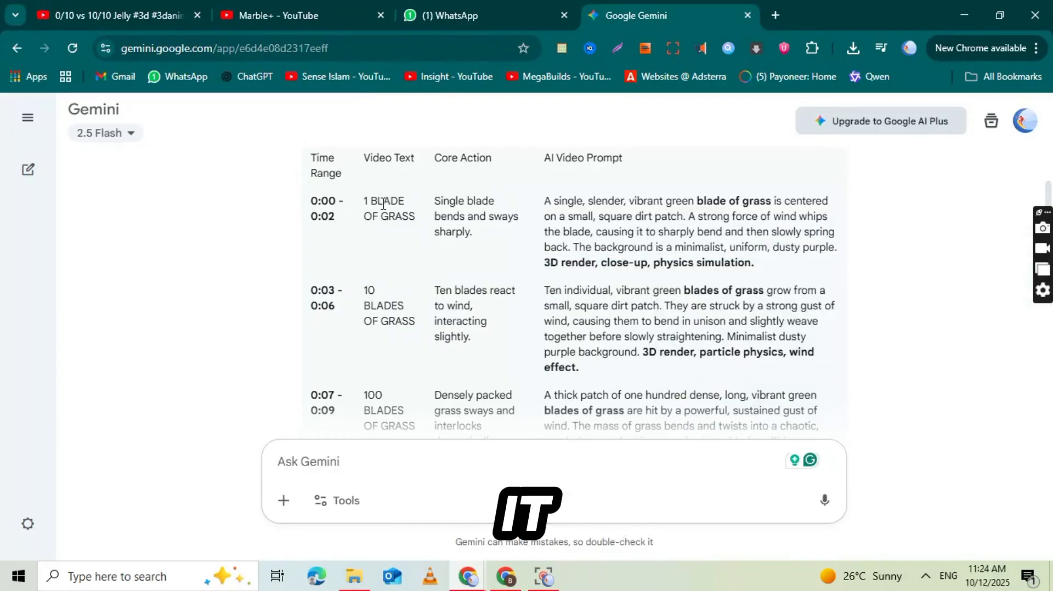
{"action": "left_click_drag", "start_coordinate": [387, 211], "coordinate": [765, 261]}
{"action": "right_click", "coordinate": [683, 262]}
{"action": "left_click", "coordinate": [675, 263]}
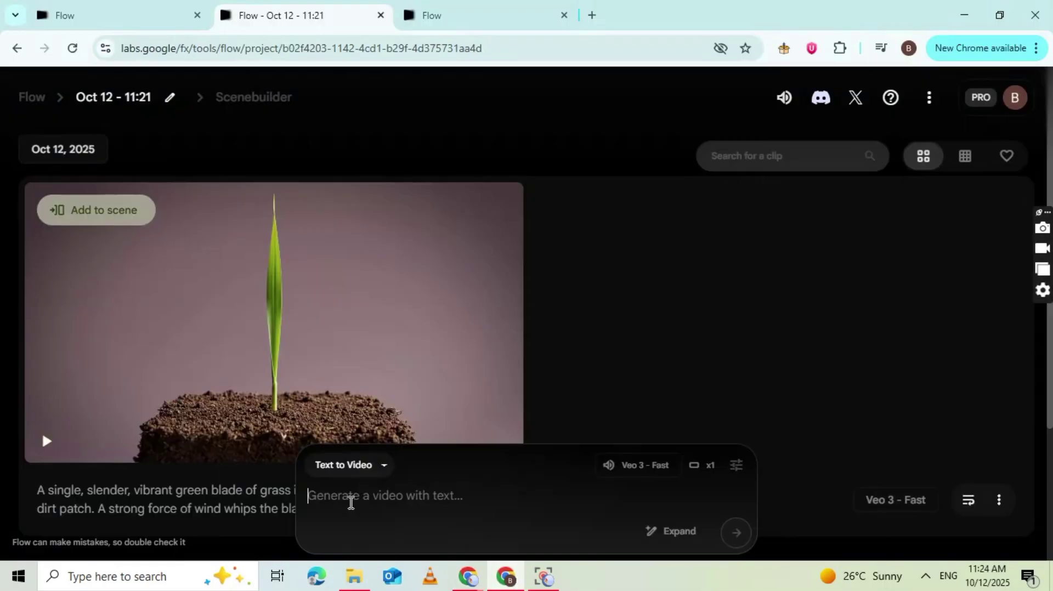
{"action": "right_click", "coordinate": [351, 501]}
{"action": "left_click", "coordinate": [404, 336]}
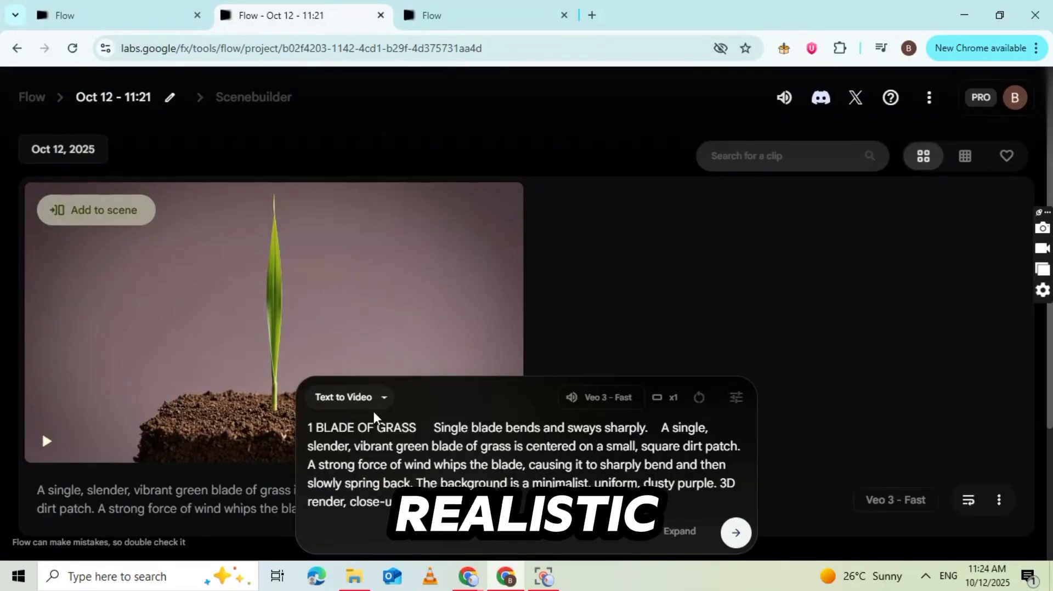
Step: Grab the Video Text column heading from Gemini, return to Flow and submit the prompt for generation
{"action": "left_click", "coordinate": [507, 578]}
{"action": "left_click", "coordinate": [387, 210]}
{"action": "left_click_drag", "start_coordinate": [364, 252], "coordinate": [409, 254]}
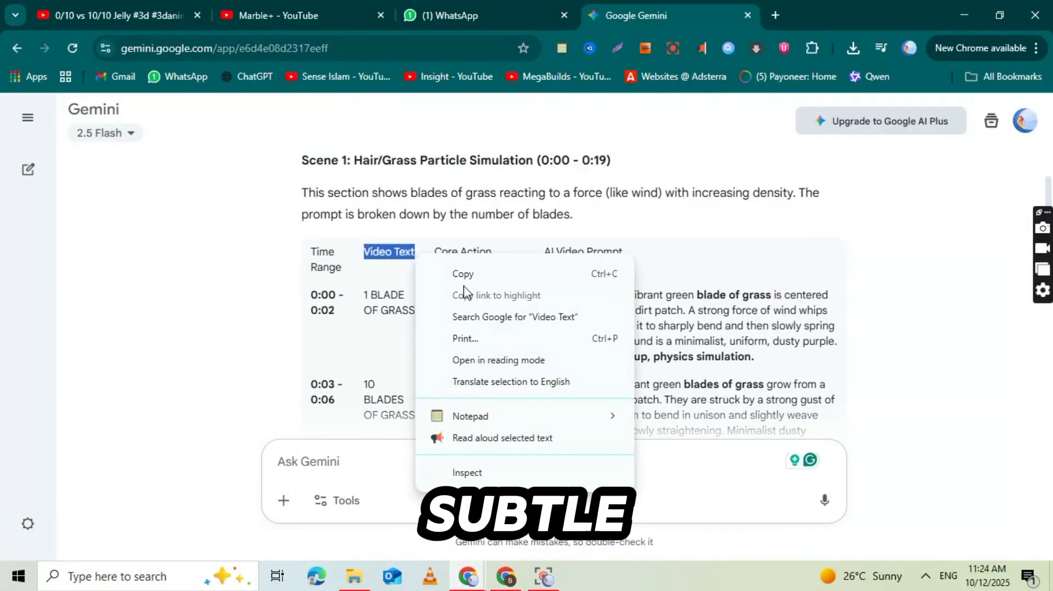
{"action": "left_click", "coordinate": [500, 578]}
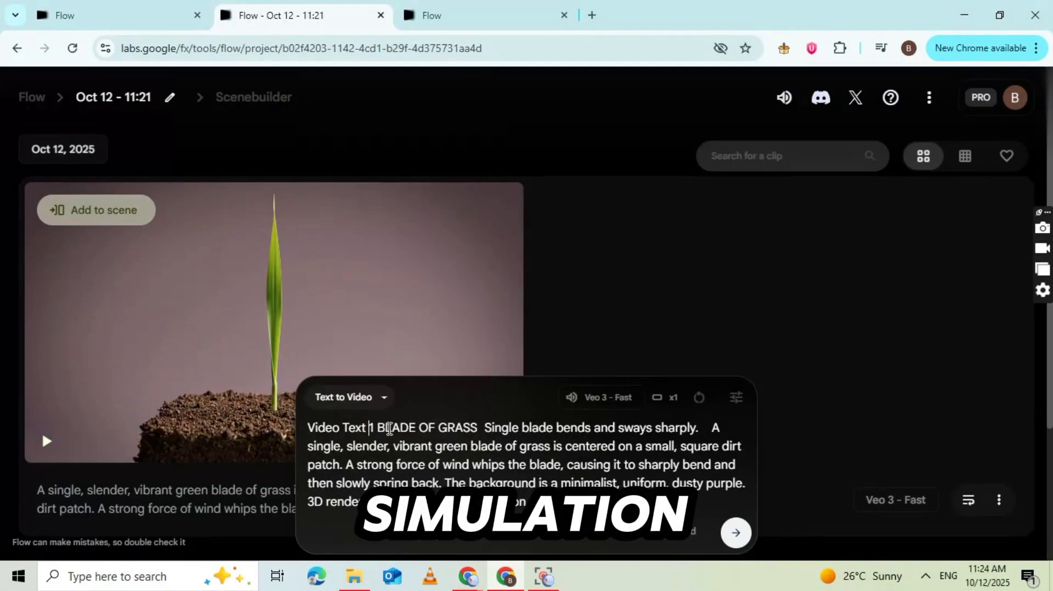
{"action": "left_click", "coordinate": [477, 579]}
{"action": "mouse_move", "coordinate": [231, 292]}
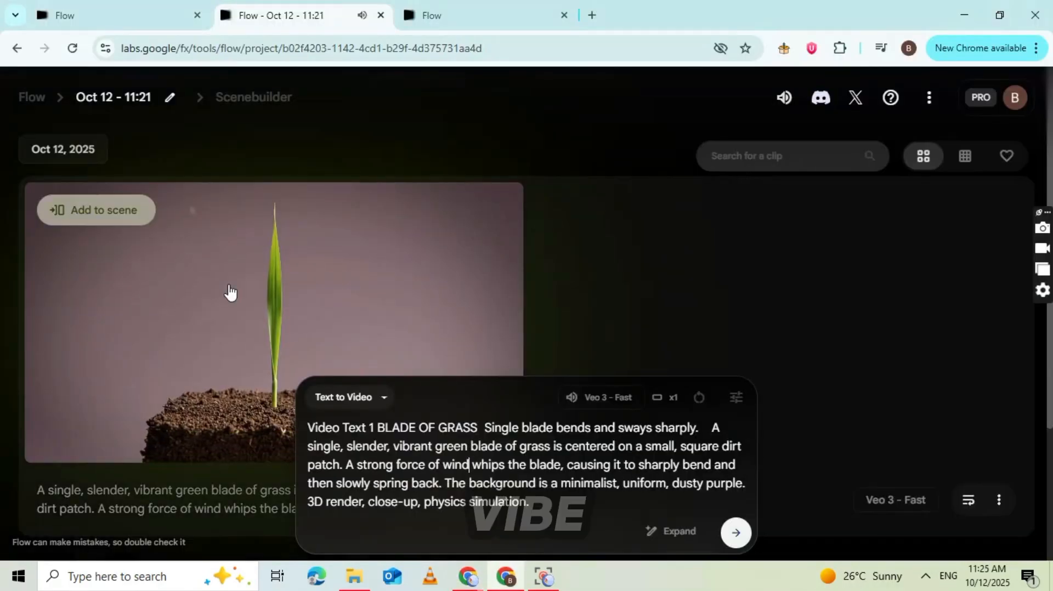
{"action": "left_click", "coordinate": [735, 532]}
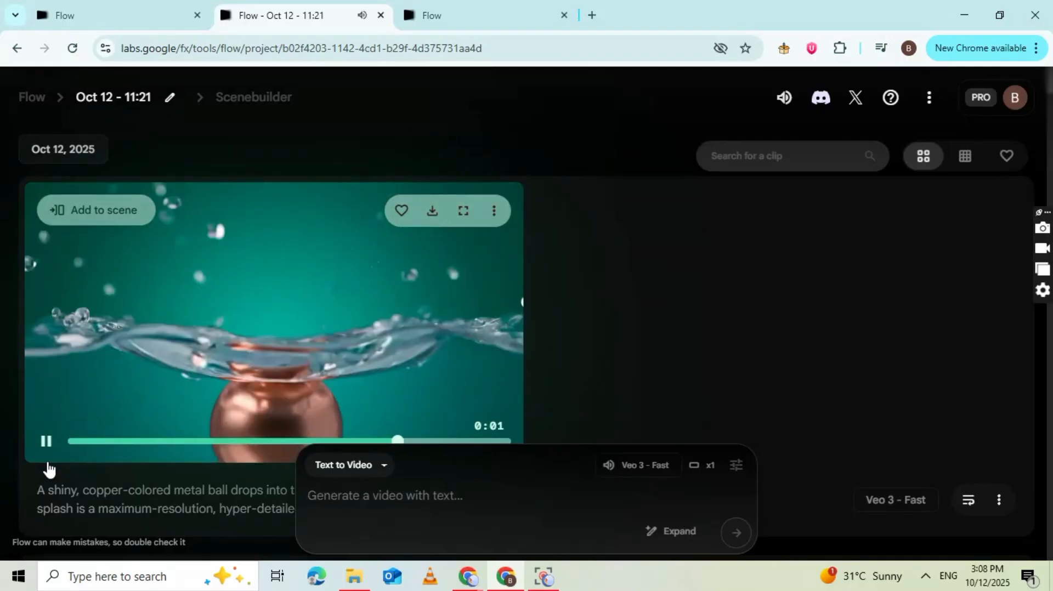
{"action": "scroll", "coordinate": [48, 467], "scroll_direction": "down", "scroll_amount": 3}
{"action": "scroll", "coordinate": [48, 468], "scroll_direction": "down", "scroll_amount": 3}
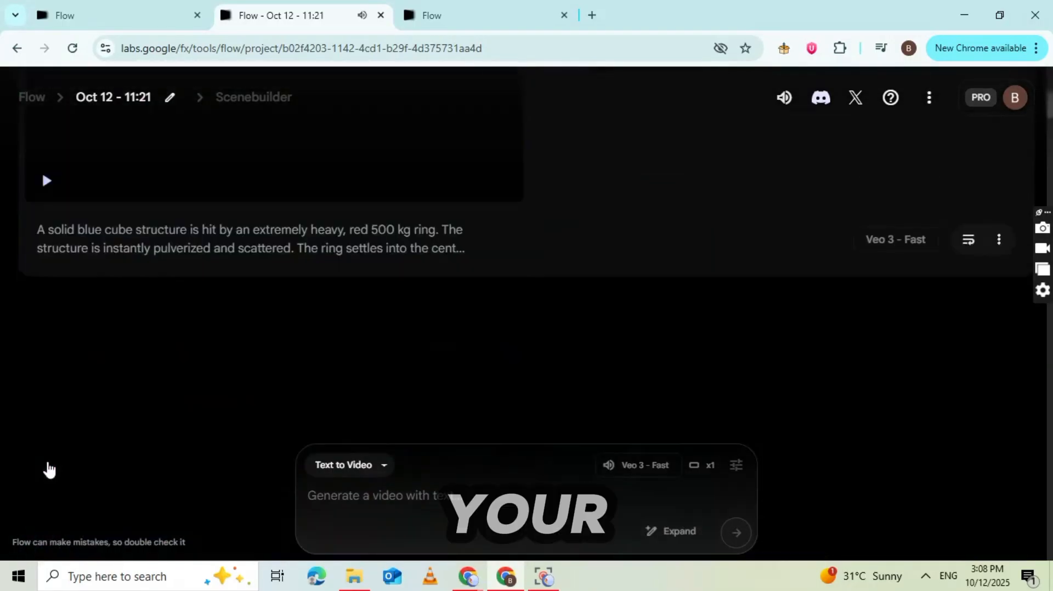
{"action": "scroll", "coordinate": [47, 468], "scroll_direction": "down", "scroll_amount": 3}
{"action": "scroll", "coordinate": [47, 468], "scroll_direction": "up", "scroll_amount": 3}
{"action": "scroll", "coordinate": [67, 383], "scroll_direction": "down", "scroll_amount": 3}
{"action": "scroll", "coordinate": [190, 387], "scroll_direction": "up", "scroll_amount": 3}
{"action": "scroll", "coordinate": [312, 213], "scroll_direction": "up", "scroll_amount": 3}
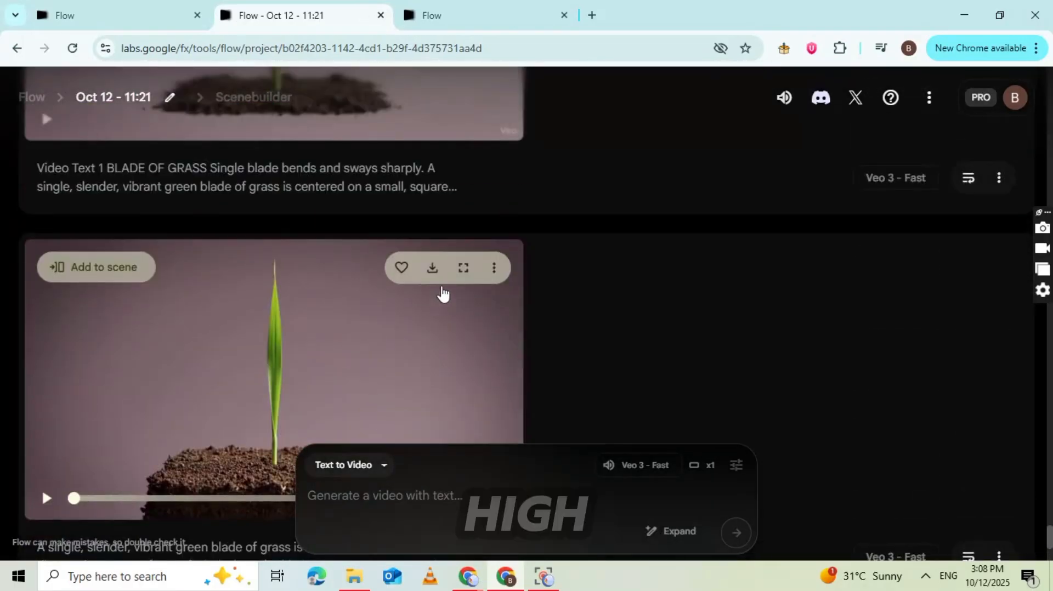
{"action": "scroll", "coordinate": [433, 272], "scroll_direction": "up", "scroll_amount": 3}
{"action": "scroll", "coordinate": [433, 271], "scroll_direction": "down", "scroll_amount": 3}
Step: Download the grass-blade clips, including the dense grass one, at Original size (720p)
{"action": "left_click", "coordinate": [399, 322]}
{"action": "scroll", "coordinate": [372, 341], "scroll_direction": "down", "scroll_amount": 1}
{"action": "scroll", "coordinate": [373, 341], "scroll_direction": "up", "scroll_amount": 3}
{"action": "scroll", "coordinate": [373, 341], "scroll_direction": "up", "scroll_amount": 3}
{"action": "left_click", "coordinate": [433, 300]}
{"action": "left_click", "coordinate": [397, 359]}
{"action": "scroll", "coordinate": [393, 242], "scroll_direction": "up", "scroll_amount": 3}
{"action": "scroll", "coordinate": [393, 241], "scroll_direction": "up", "scroll_amount": 3}
{"action": "left_click", "coordinate": [433, 250]}
{"action": "left_click", "coordinate": [390, 322]}
{"action": "scroll", "coordinate": [393, 329], "scroll_direction": "up", "scroll_amount": 3}
{"action": "left_click", "coordinate": [432, 250]}
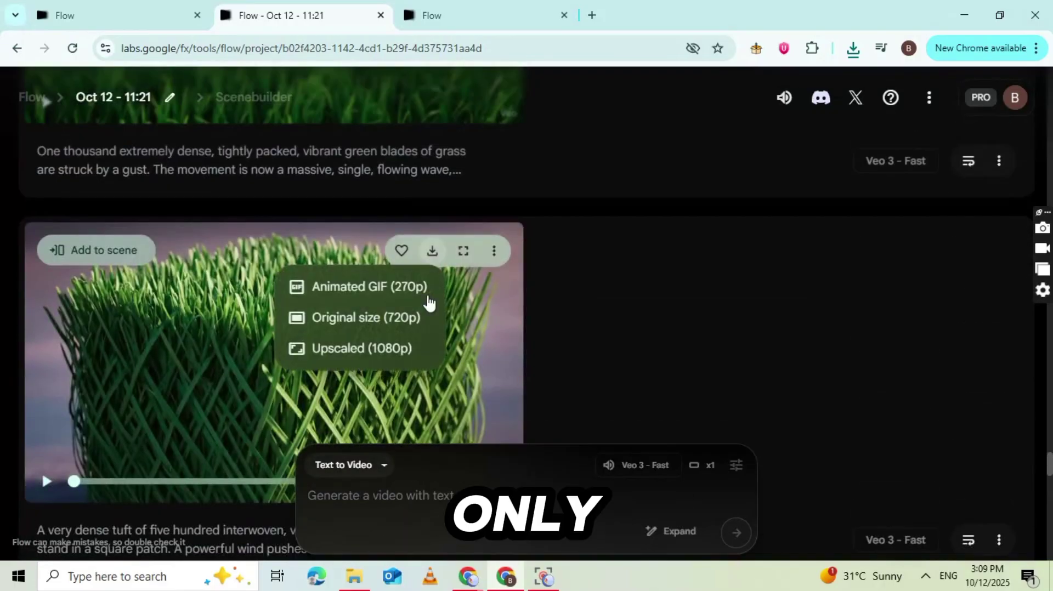
{"action": "left_click", "coordinate": [383, 318]}
{"action": "scroll", "coordinate": [387, 314], "scroll_direction": "up", "scroll_amount": 3}
{"action": "left_click", "coordinate": [432, 267]}
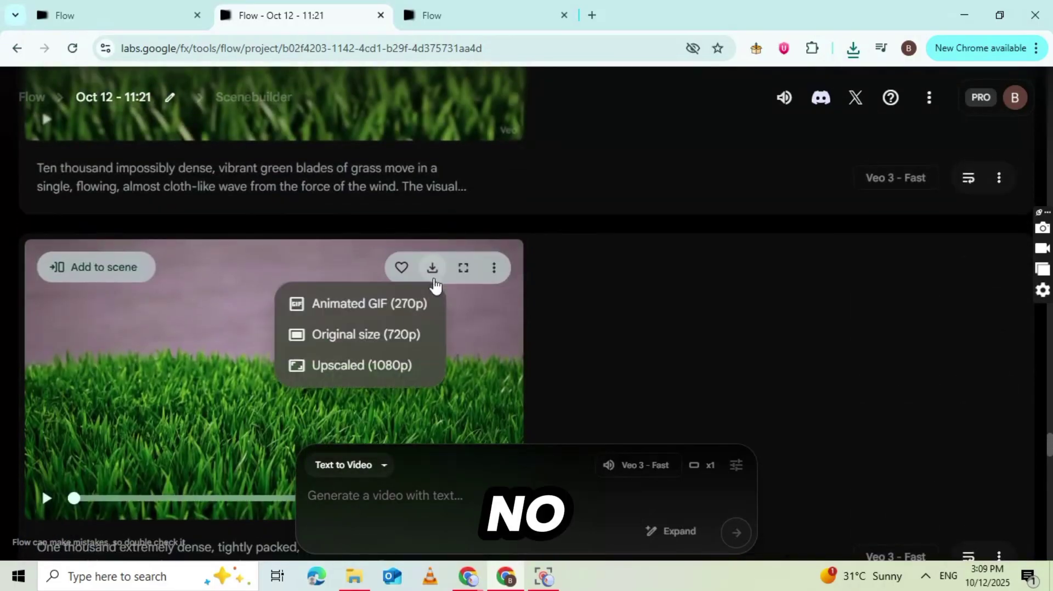
{"action": "left_click", "coordinate": [383, 335]}
{"action": "scroll", "coordinate": [397, 330], "scroll_direction": "up", "scroll_amount": 3}
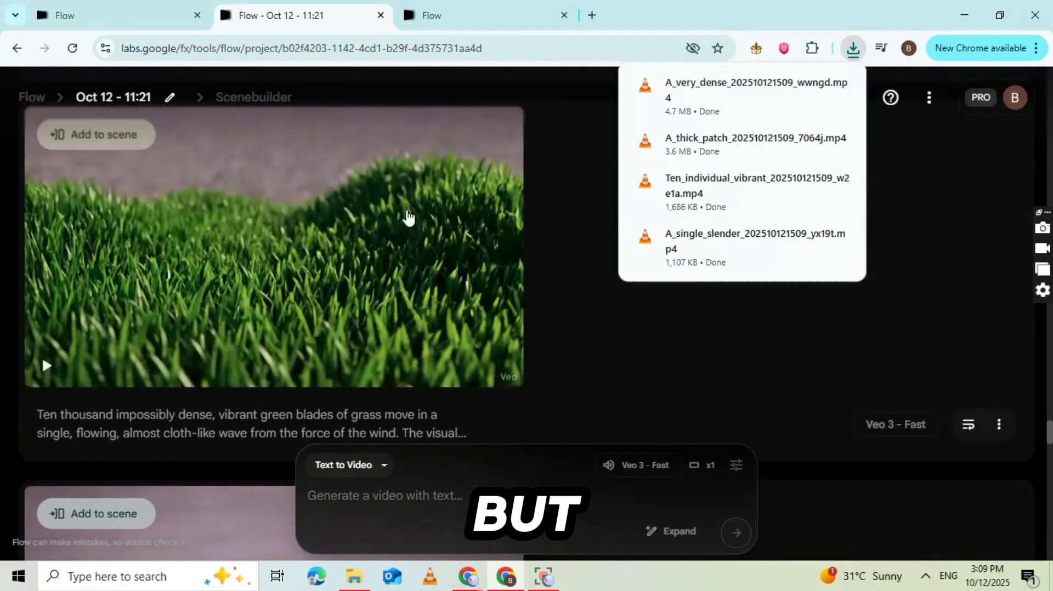
Step: Download the remaining clips, including the red cube clip, at Original size (720p)
{"action": "left_click", "coordinate": [432, 135]}
{"action": "left_click", "coordinate": [367, 202]}
{"action": "scroll", "coordinate": [410, 208], "scroll_direction": "up", "scroll_amount": 3}
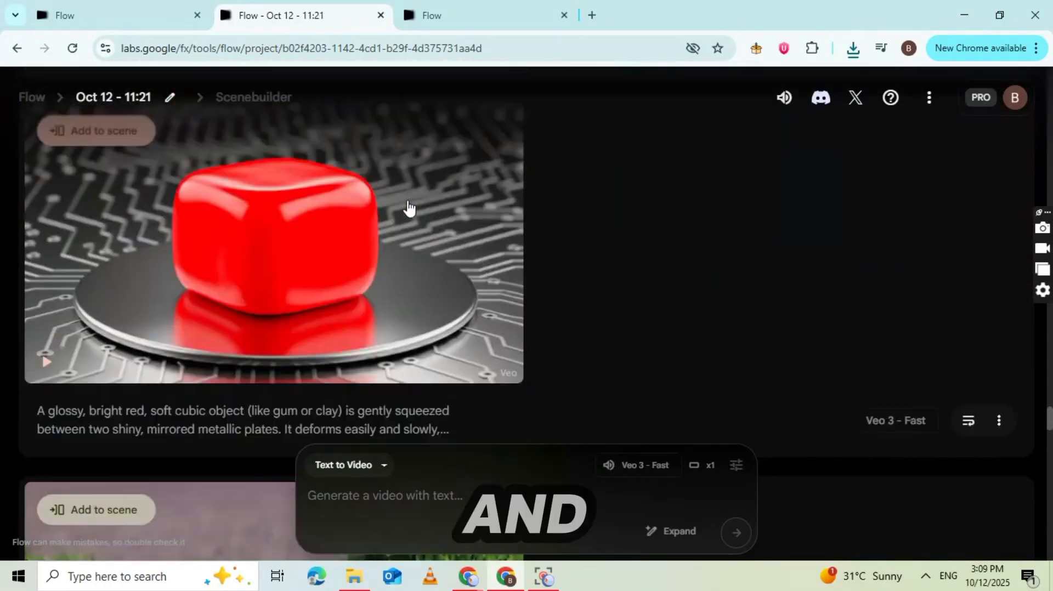
{"action": "left_click", "coordinate": [432, 135]}
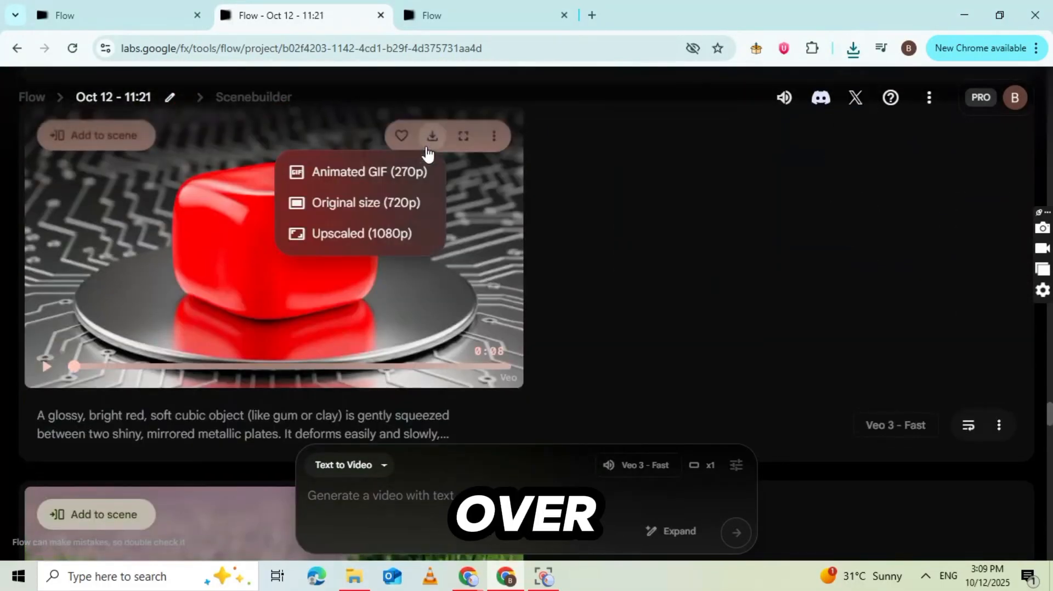
{"action": "left_click", "coordinate": [400, 200]}
{"action": "scroll", "coordinate": [403, 205], "scroll_direction": "up", "scroll_amount": 3}
{"action": "left_click", "coordinate": [431, 173]}
{"action": "left_click", "coordinate": [387, 236]}
{"action": "scroll", "coordinate": [411, 238], "scroll_direction": "up", "scroll_amount": 3}
{"action": "left_click", "coordinate": [431, 170]}
{"action": "left_click", "coordinate": [415, 237]}
{"action": "scroll", "coordinate": [473, 232], "scroll_direction": "up", "scroll_amount": 3}
{"action": "scroll", "coordinate": [473, 232], "scroll_direction": "up", "scroll_amount": 3}
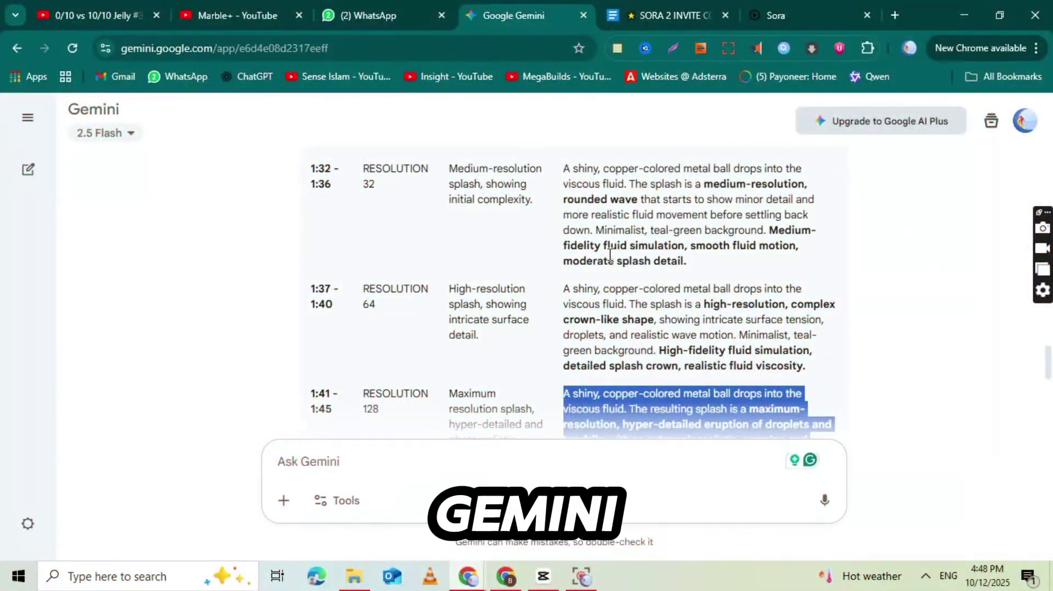
{"action": "left_click", "coordinate": [610, 253]}
{"action": "scroll", "coordinate": [609, 253], "scroll_direction": "down", "scroll_amount": 5}
{"action": "scroll", "coordinate": [610, 253], "scroll_direction": "down", "scroll_amount": 5}
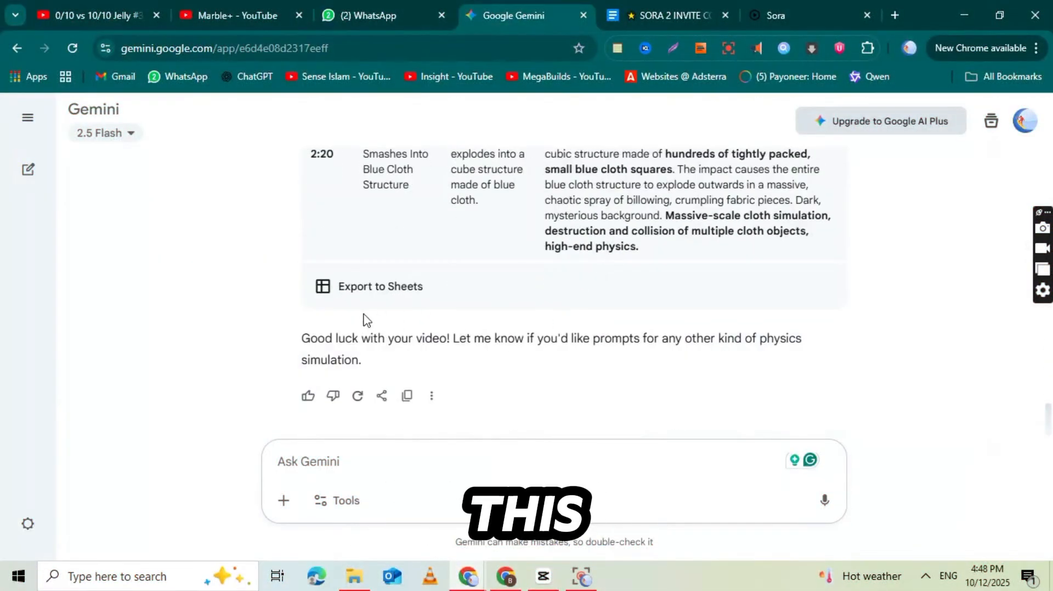
Step: Paste the voice-over script request into the Ask Gemini box and send it
{"action": "right_click", "coordinate": [318, 467]}
{"action": "left_click", "coordinate": [339, 284]}
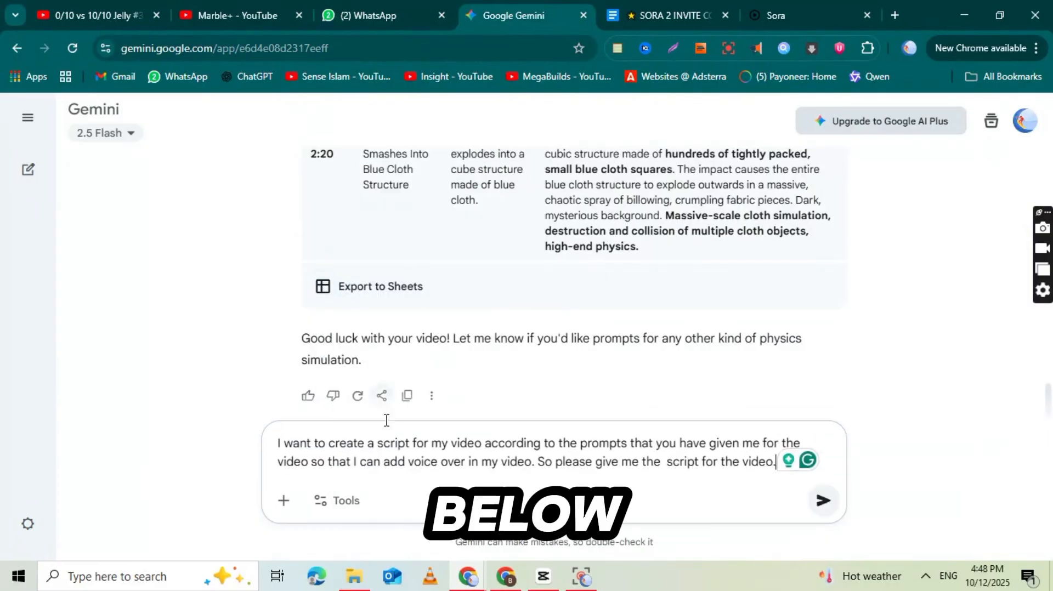
{"action": "triple_click", "coordinate": [304, 462]}
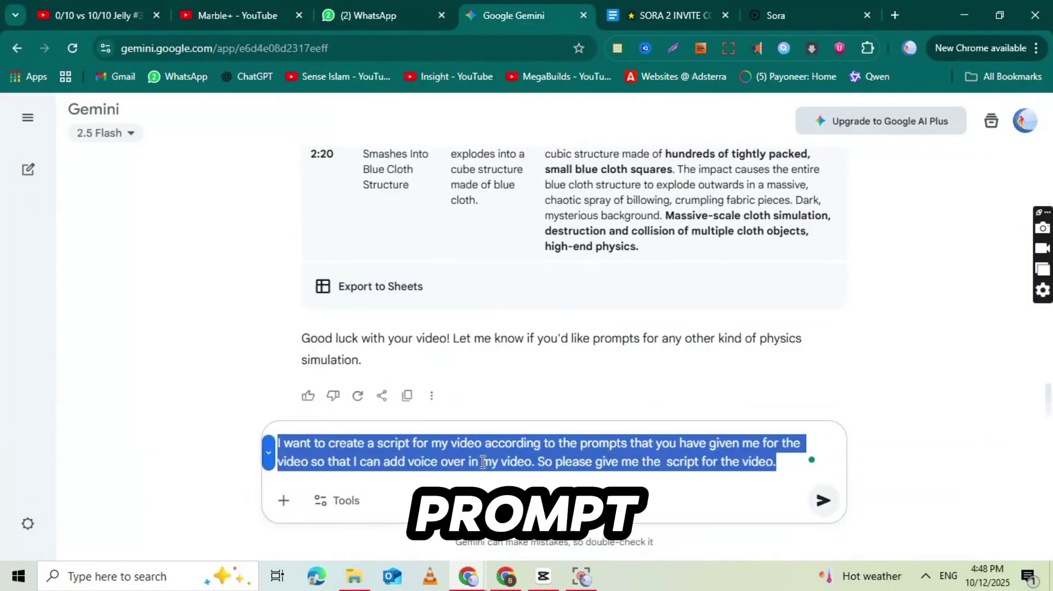
{"action": "left_click", "coordinate": [534, 462]}
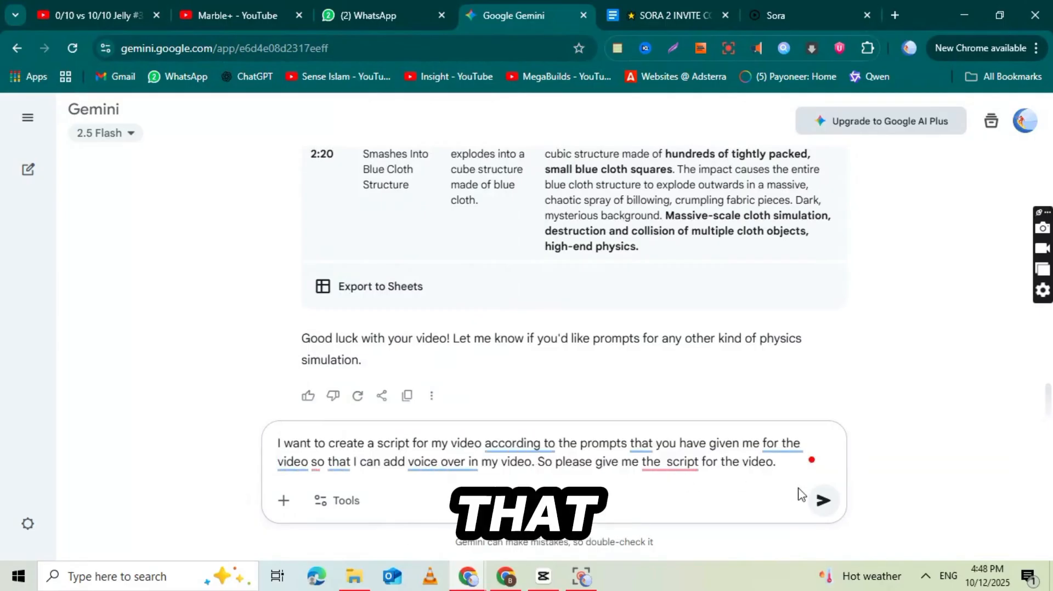
{"action": "left_click", "coordinate": [824, 501]}
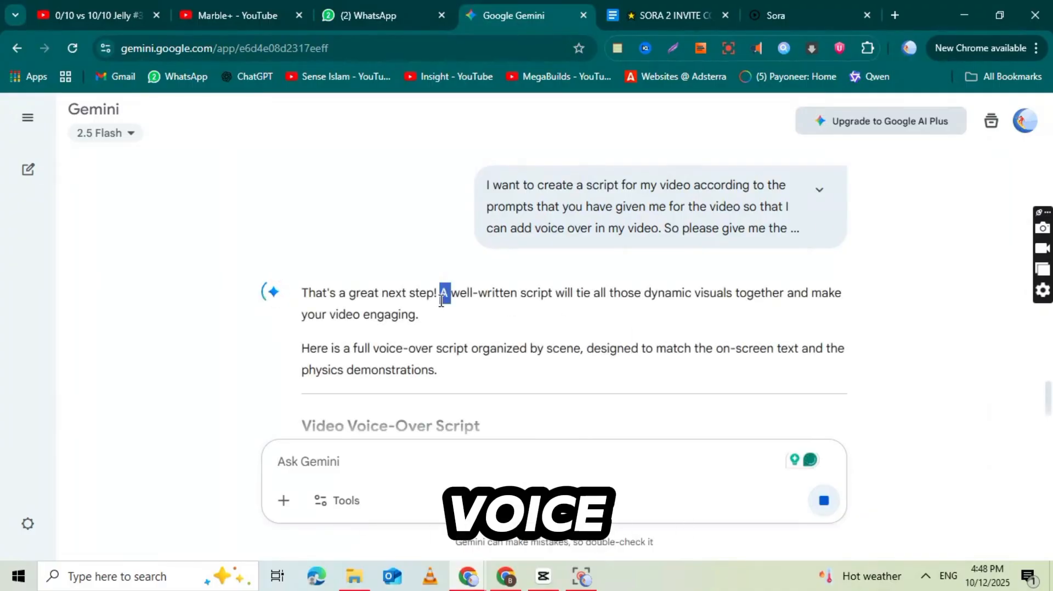
Step: Read through Gemini's Video Voice-Over Script reply, selecting parts of the text
{"action": "triple_click", "coordinate": [442, 295]}
{"action": "double_click", "coordinate": [499, 294]}
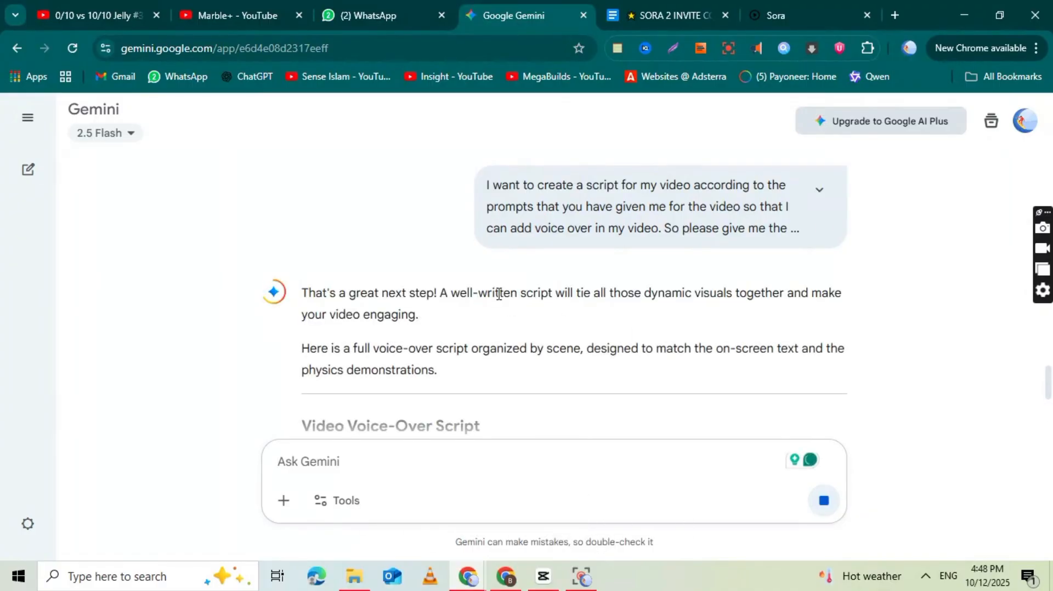
{"action": "scroll", "coordinate": [499, 294], "scroll_direction": "down", "scroll_amount": 2}
{"action": "scroll", "coordinate": [499, 295], "scroll_direction": "down", "scroll_amount": 3}
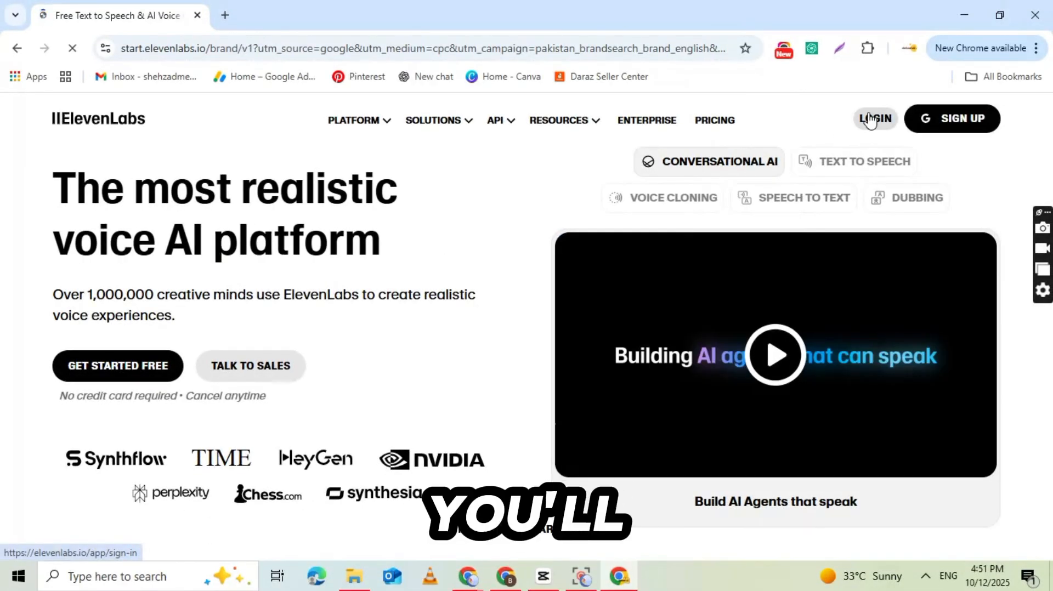
Step: Sign in to ElevenLabs and go to the Text to Speech workspace
{"action": "left_click", "coordinate": [870, 120]}
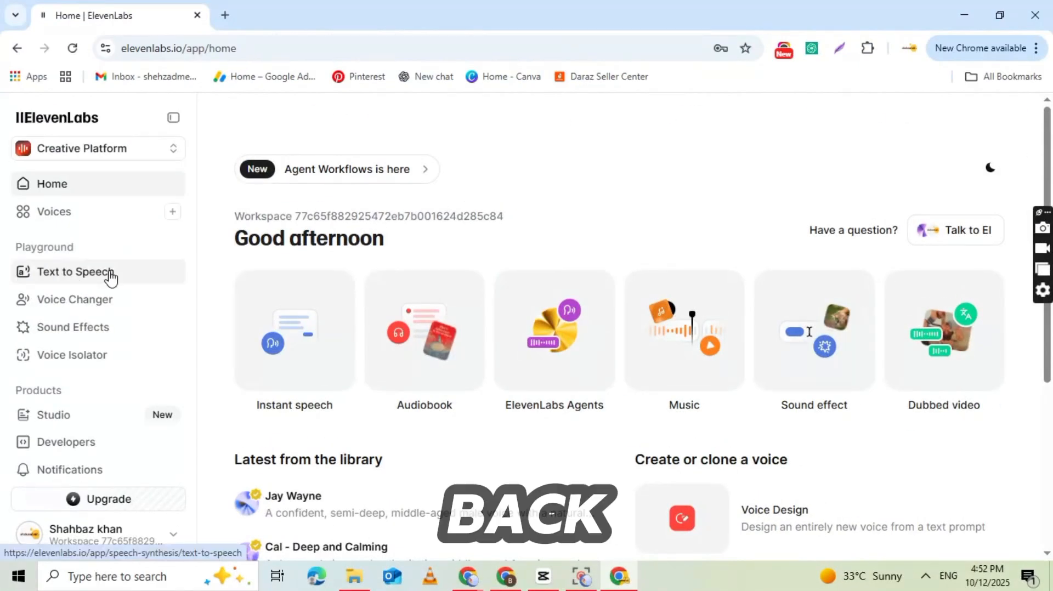
{"action": "left_click", "coordinate": [110, 274]}
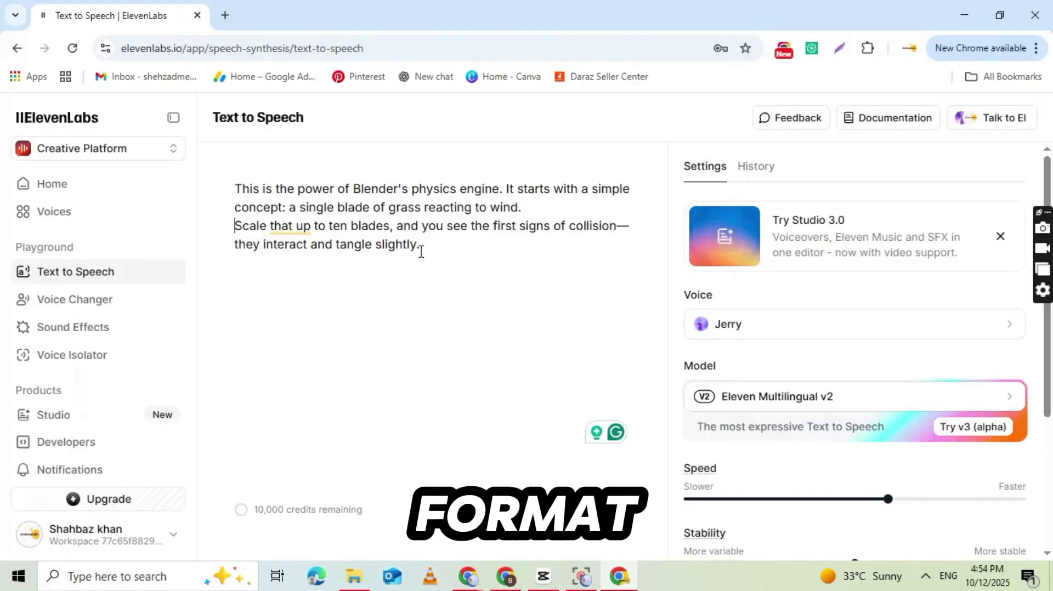
Step: Paste the full script, preview Alice and Bill, choose Brian, and generate the narration audio
{"action": "right_click", "coordinate": [459, 286]}
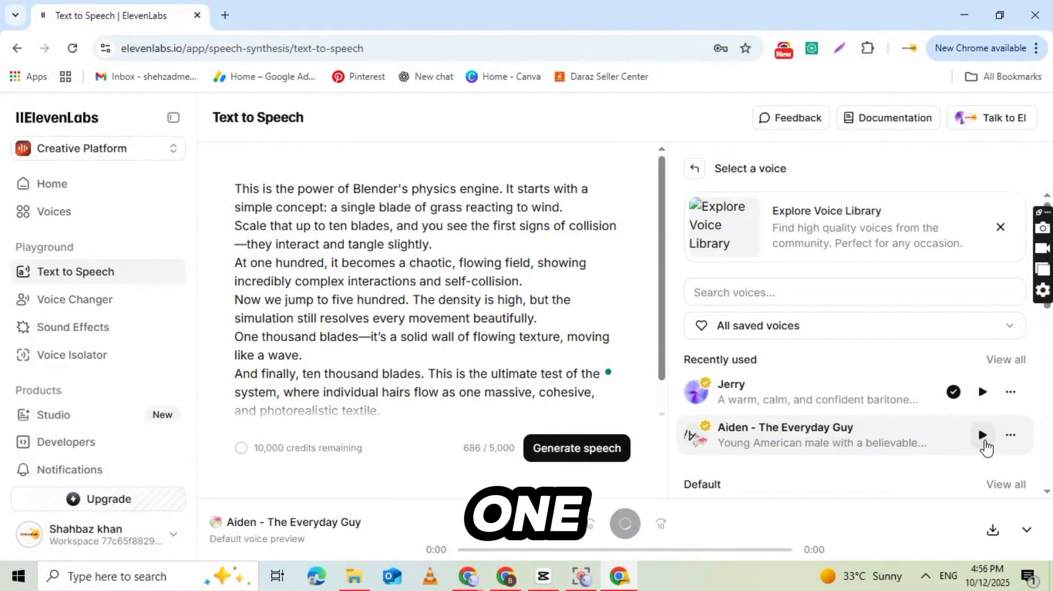
{"action": "scroll", "coordinate": [989, 430], "scroll_direction": "down", "scroll_amount": 2}
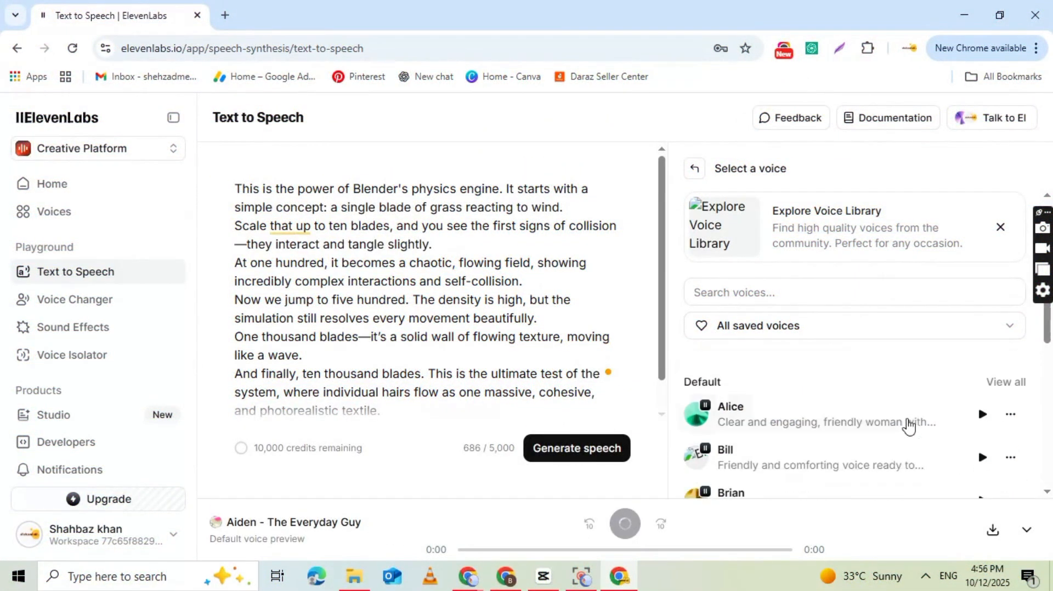
{"action": "left_click", "coordinate": [982, 414]}
{"action": "left_click", "coordinate": [982, 458]}
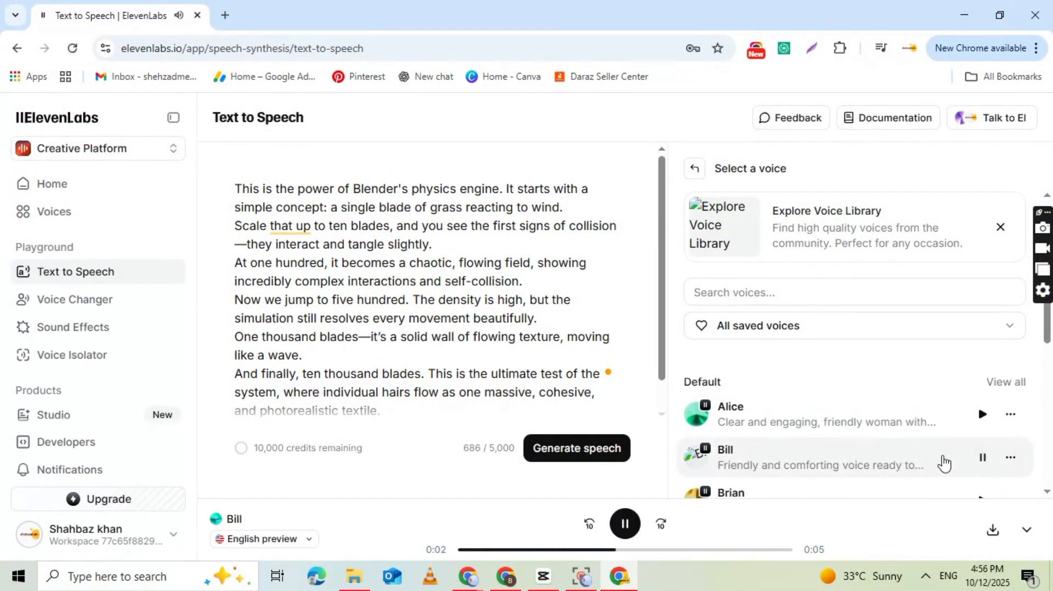
{"action": "scroll", "coordinate": [943, 461], "scroll_direction": "down", "scroll_amount": 1}
{"action": "left_click", "coordinate": [982, 434]}
{"action": "left_click", "coordinate": [822, 434]}
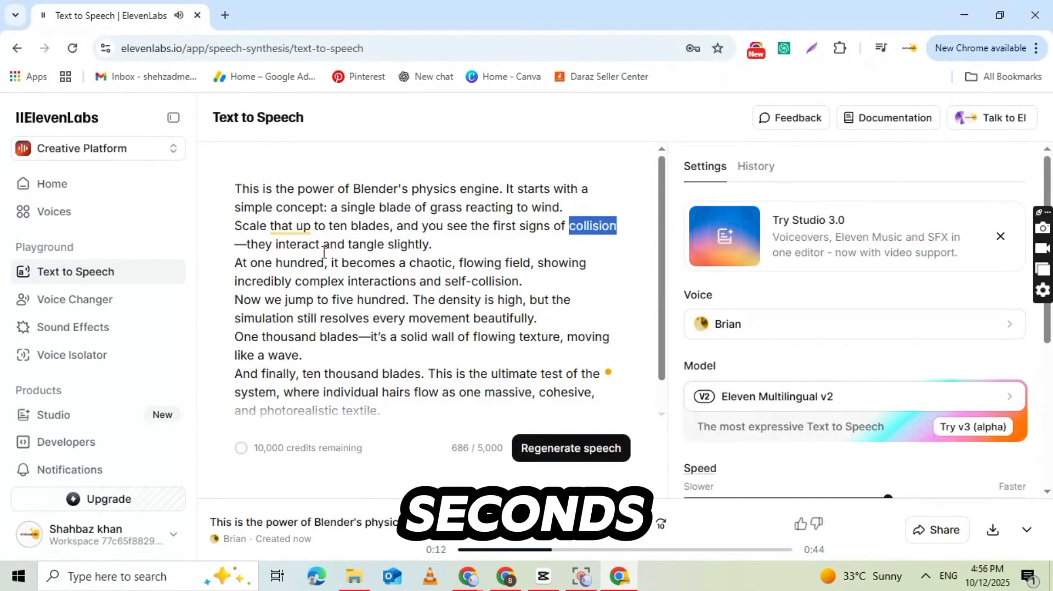
{"action": "scroll", "coordinate": [554, 223], "scroll_direction": "down", "scroll_amount": 1}
{"action": "triple_click", "coordinate": [521, 280]}
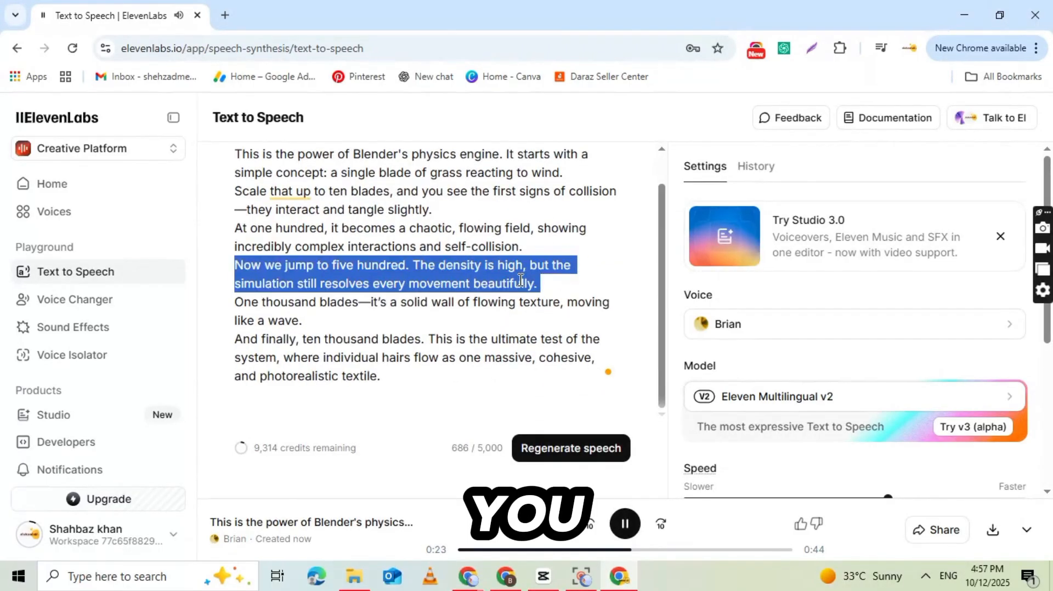
{"action": "left_click", "coordinate": [521, 280]}
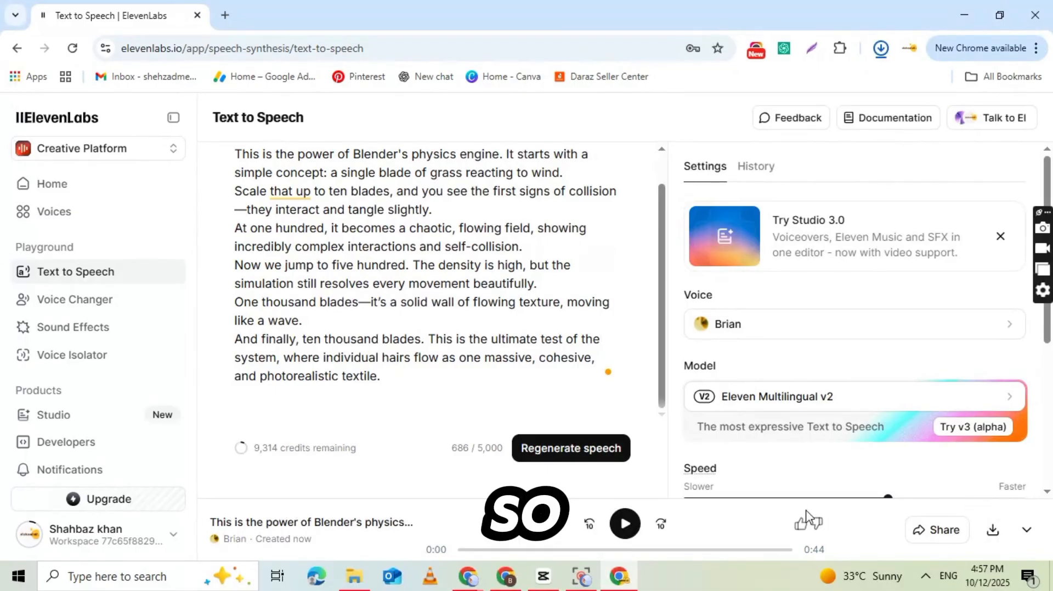
{"action": "scroll", "coordinate": [503, 247], "scroll_direction": "up", "scroll_amount": 1}
Step: Play the generated voiceover, then review Gemini's scene-by-scene script tables
{"action": "left_click", "coordinate": [503, 189]}
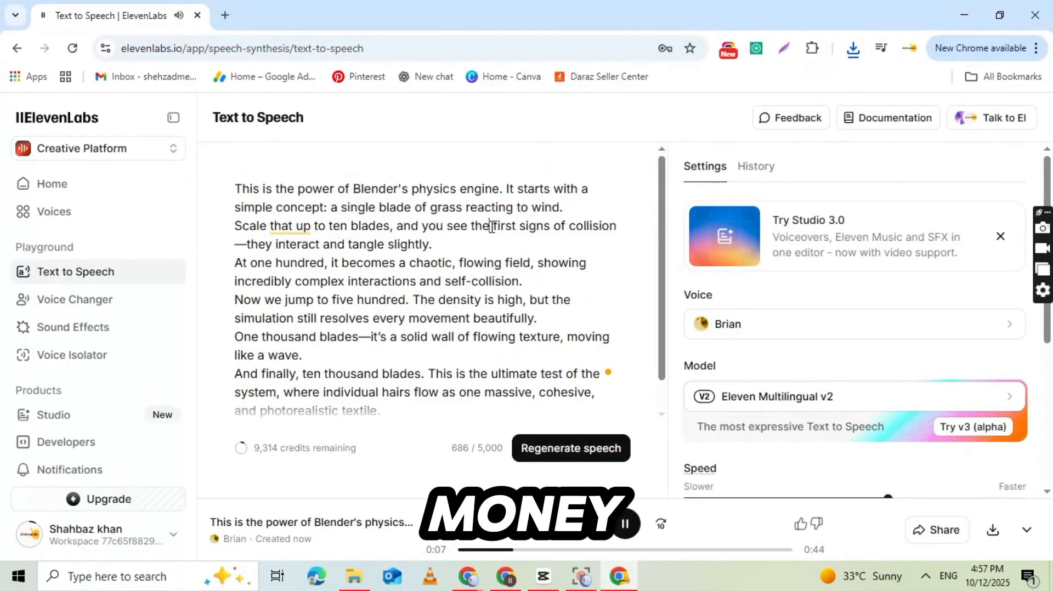
{"action": "left_click", "coordinate": [617, 576]}
{"action": "scroll", "coordinate": [523, 286], "scroll_direction": "down", "scroll_amount": 1}
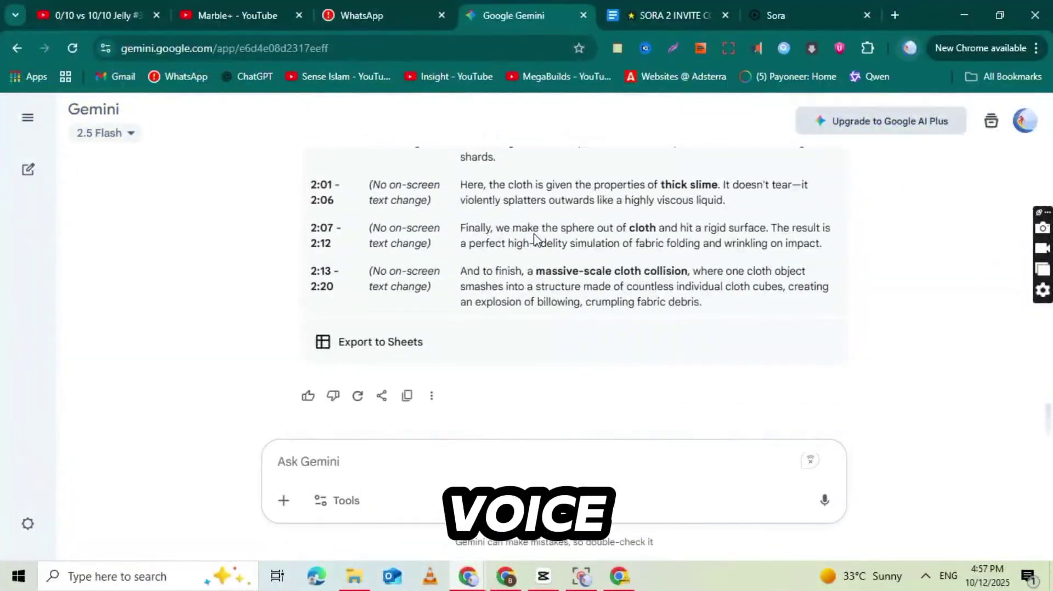
{"action": "scroll", "coordinate": [530, 305], "scroll_direction": "up", "scroll_amount": 3}
{"action": "scroll", "coordinate": [536, 238], "scroll_direction": "up", "scroll_amount": 3}
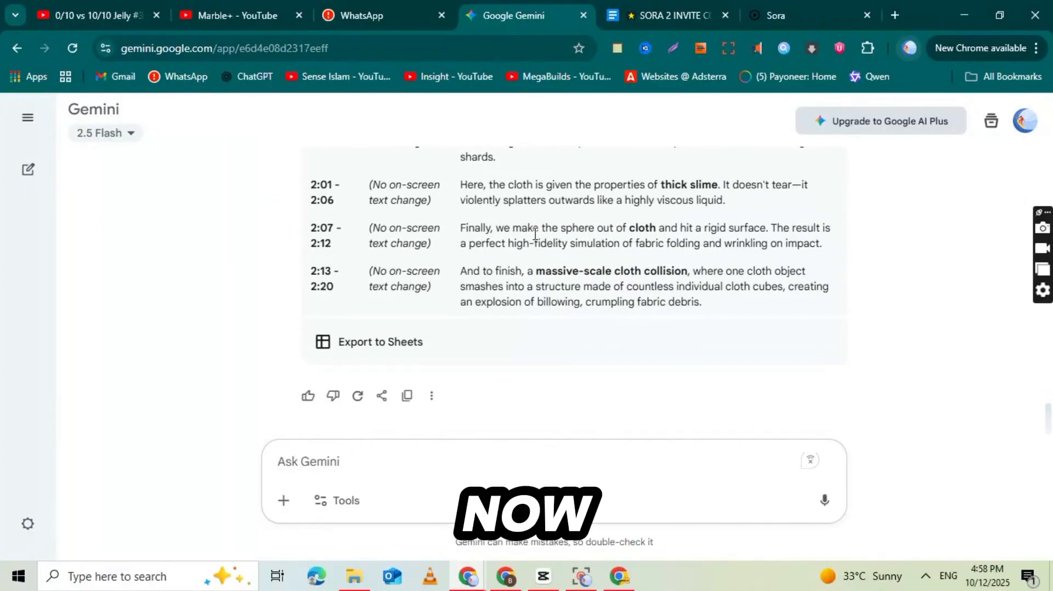
{"action": "scroll", "coordinate": [594, 272], "scroll_direction": "up", "scroll_amount": 10}
{"action": "scroll", "coordinate": [594, 271], "scroll_direction": "up", "scroll_amount": 10}
{"action": "scroll", "coordinate": [594, 271], "scroll_direction": "up", "scroll_amount": 10}
{"action": "scroll", "coordinate": [594, 272], "scroll_direction": "up", "scroll_amount": 10}
{"action": "scroll", "coordinate": [594, 271], "scroll_direction": "down", "scroll_amount": 3}
{"action": "left_click", "coordinate": [595, 272]}
{"action": "scroll", "coordinate": [594, 272], "scroll_direction": "down", "scroll_amount": 4}
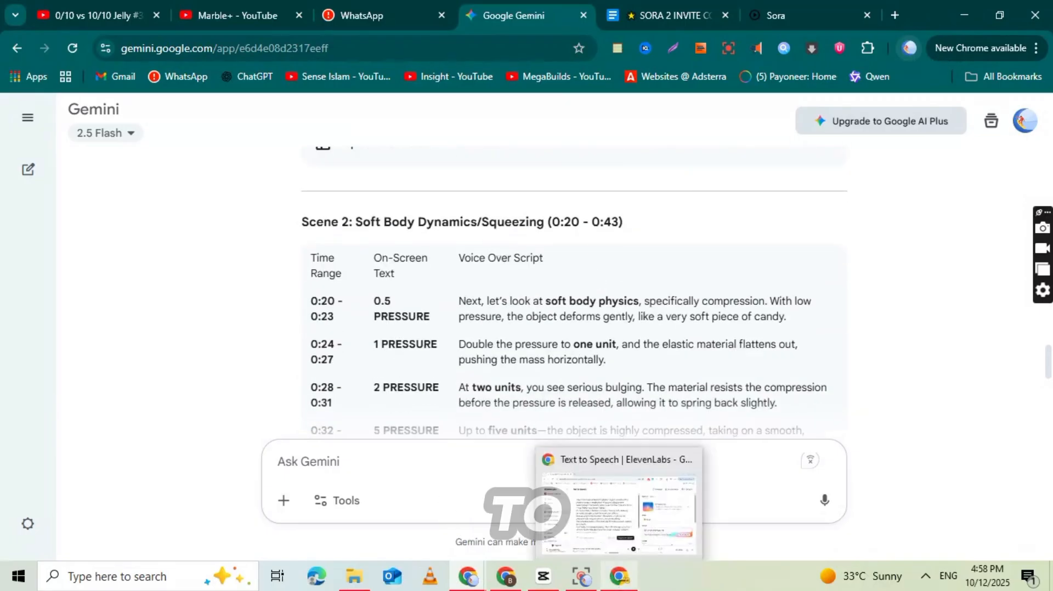
Step: Minimise the ElevenLabs and Gemini Chrome windows to show the desktop
{"action": "left_click", "coordinate": [620, 577]}
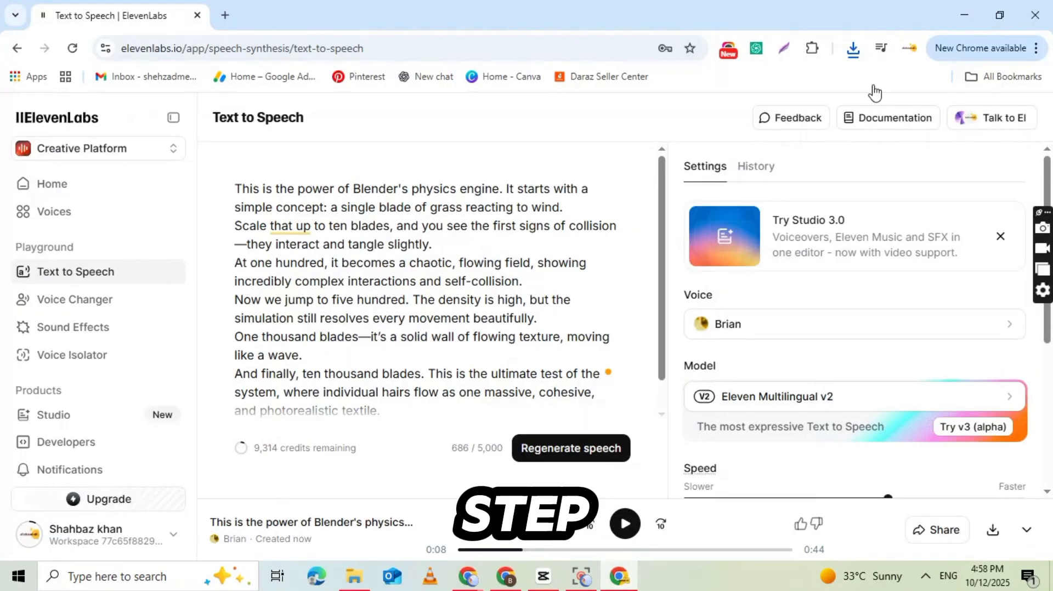
{"action": "left_click", "coordinate": [964, 15]}
{"action": "left_click", "coordinate": [964, 15]}
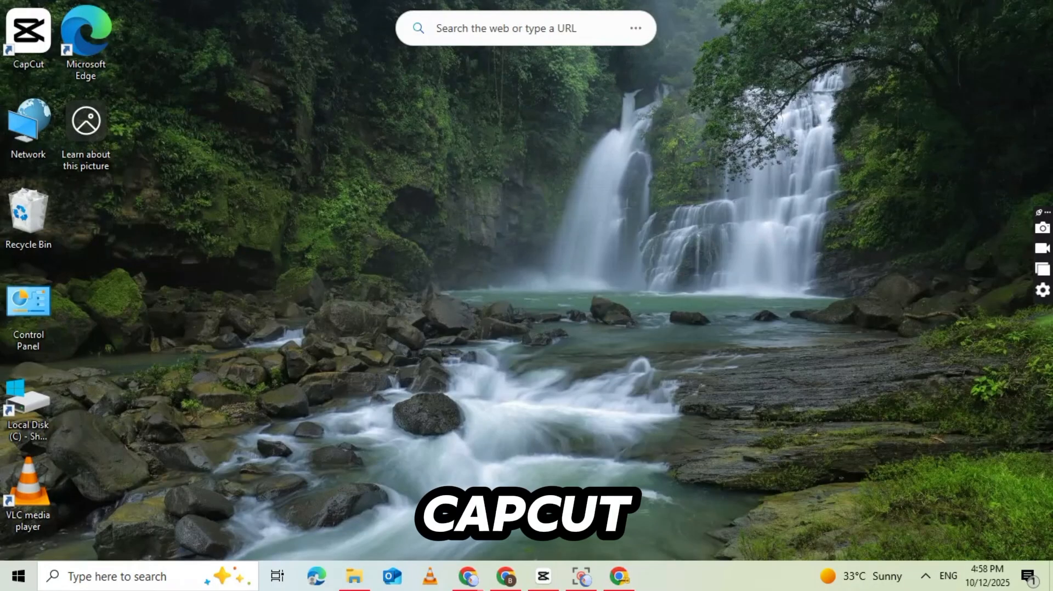
Step: Create a new CapCut project and import the ElevenLabs voiceover file from Downloads
{"action": "left_click", "coordinate": [543, 576]}
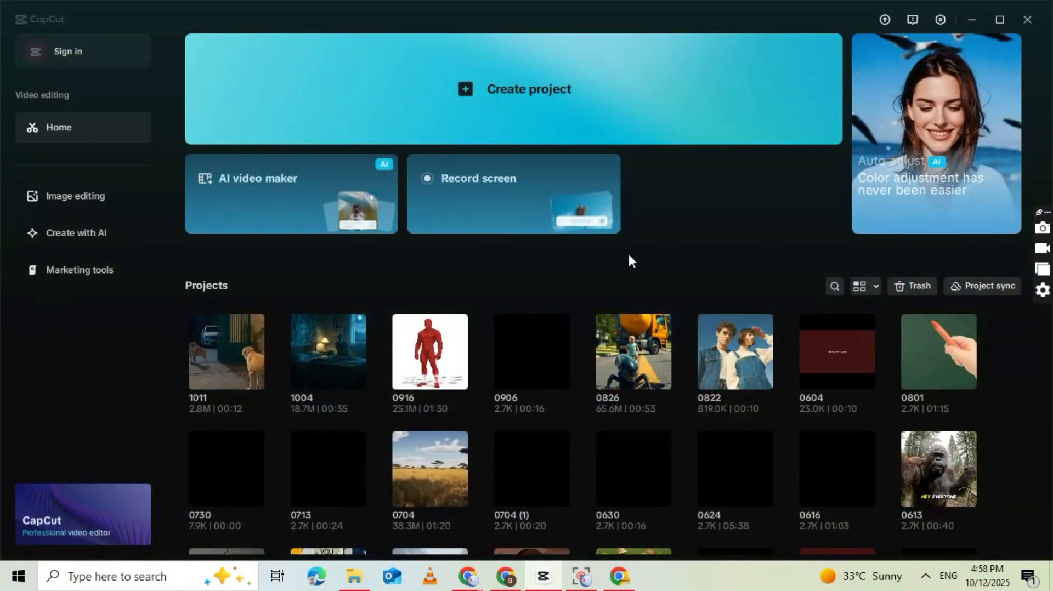
{"action": "left_click", "coordinate": [514, 90]}
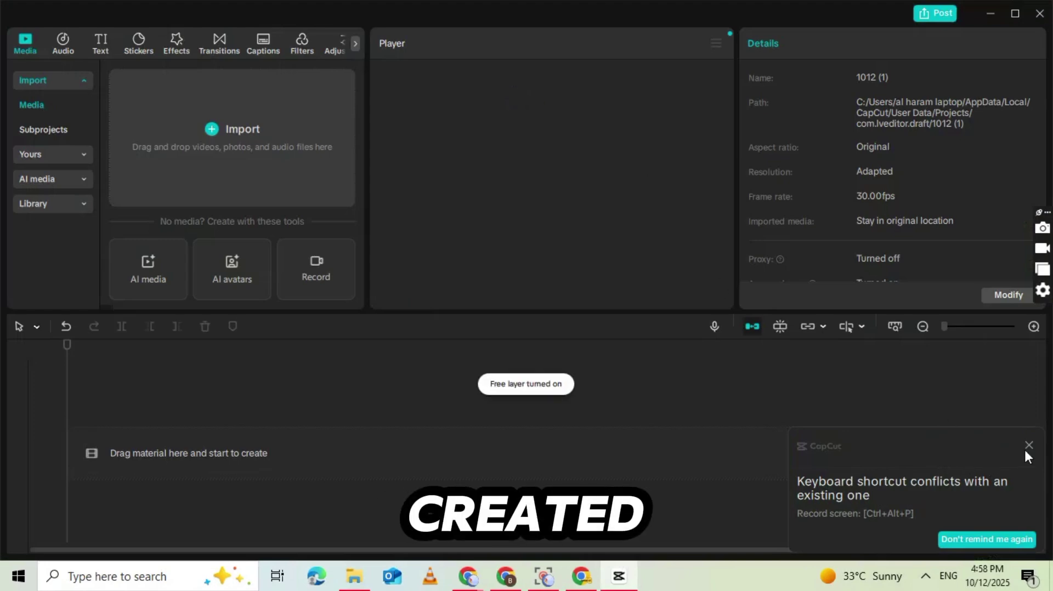
{"action": "left_click", "coordinate": [1028, 445]}
{"action": "left_click", "coordinate": [232, 132]}
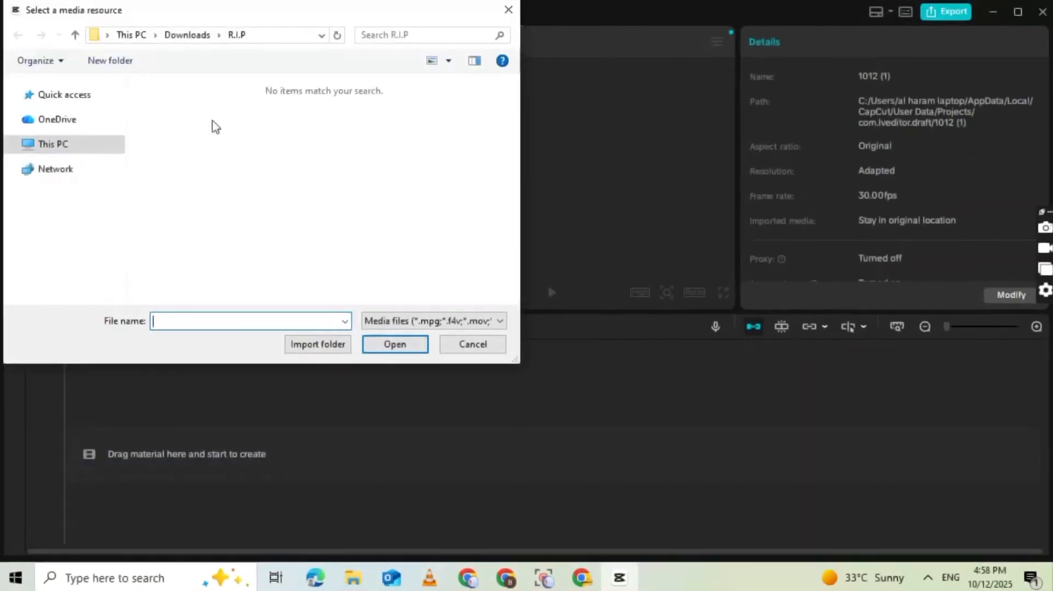
{"action": "left_click", "coordinate": [70, 200]}
{"action": "left_click", "coordinate": [69, 219]}
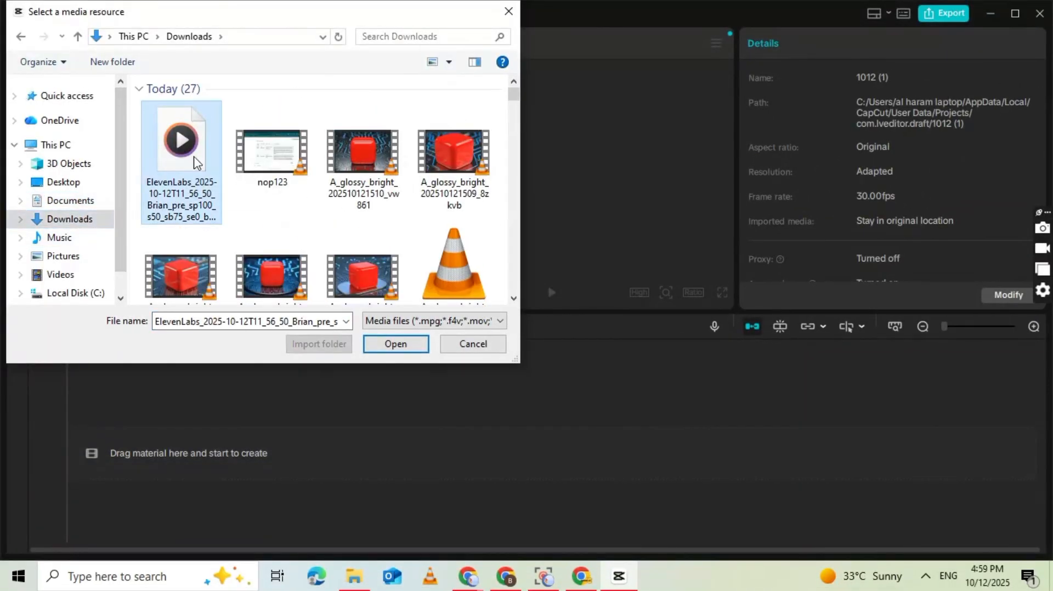
{"action": "double_click", "coordinate": [177, 177]}
Step: Import all the grass and cube video clips from Downloads into the project
{"action": "left_click", "coordinate": [142, 77]}
{"action": "scroll", "coordinate": [271, 181], "scroll_direction": "down", "scroll_amount": 3}
{"action": "scroll", "coordinate": [344, 171], "scroll_direction": "up", "scroll_amount": 1}
{"action": "scroll", "coordinate": [344, 171], "scroll_direction": "down", "scroll_amount": 3}
{"action": "scroll", "coordinate": [343, 171], "scroll_direction": "up", "scroll_amount": 2}
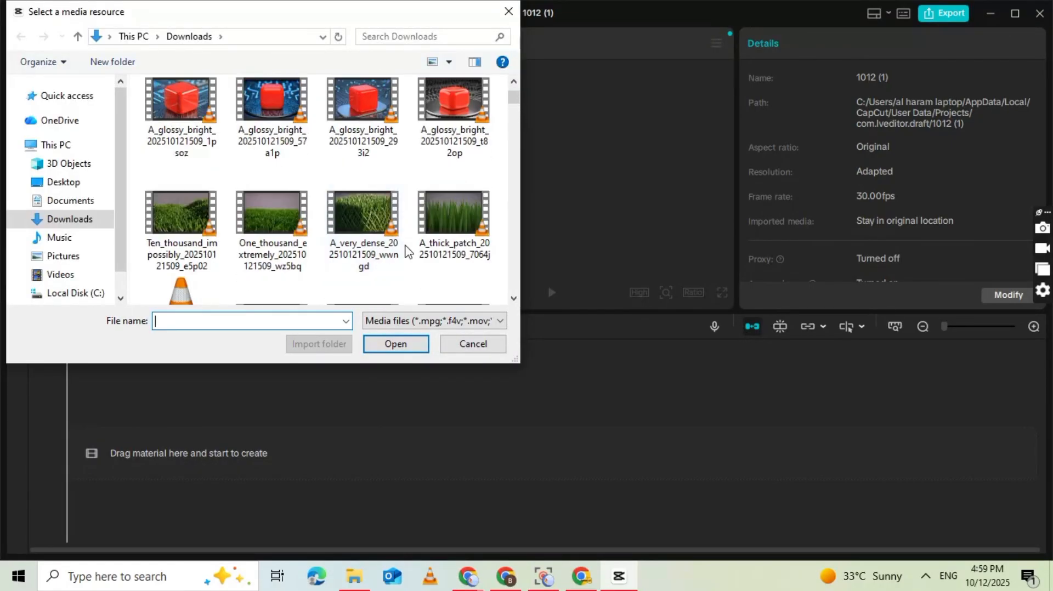
{"action": "scroll", "coordinate": [344, 171], "scroll_direction": "up", "scroll_amount": 1}
{"action": "left_click", "coordinate": [271, 234]}
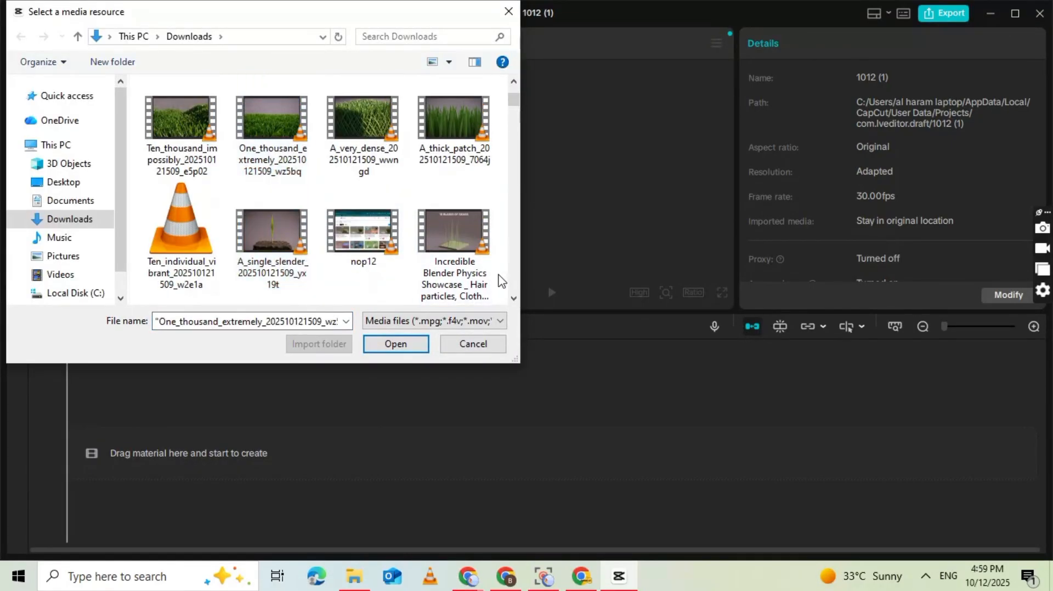
{"action": "left_click", "coordinate": [453, 235], "text": "ctrl"}
{"action": "key", "text": "ctrl+a"}
{"action": "left_click", "coordinate": [395, 344]}
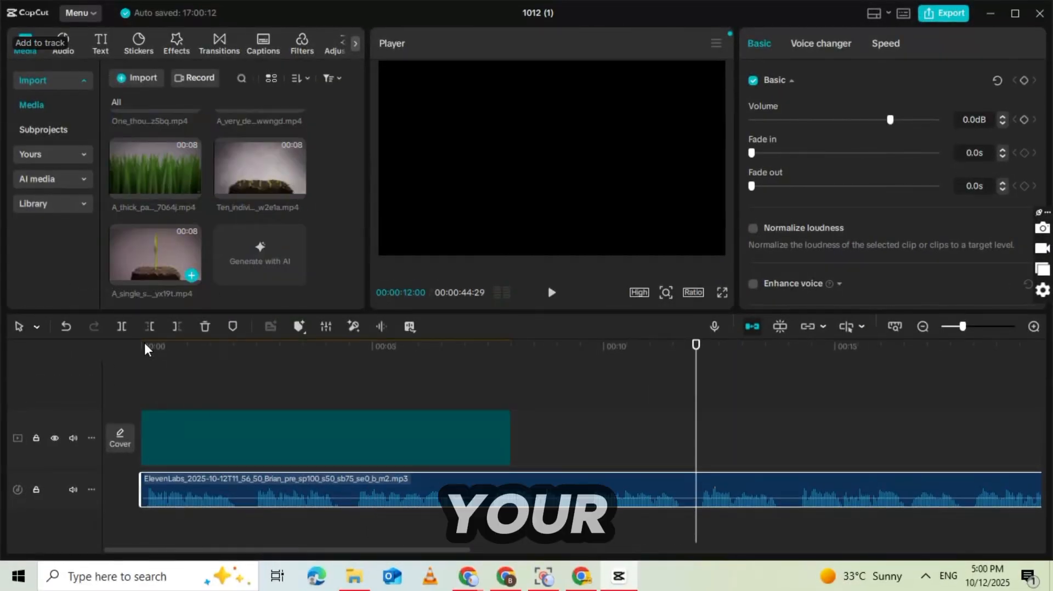
Step: Select the single-blade clip, adjust its sound settings, and play the edit from the start
{"action": "left_click", "coordinate": [183, 436]}
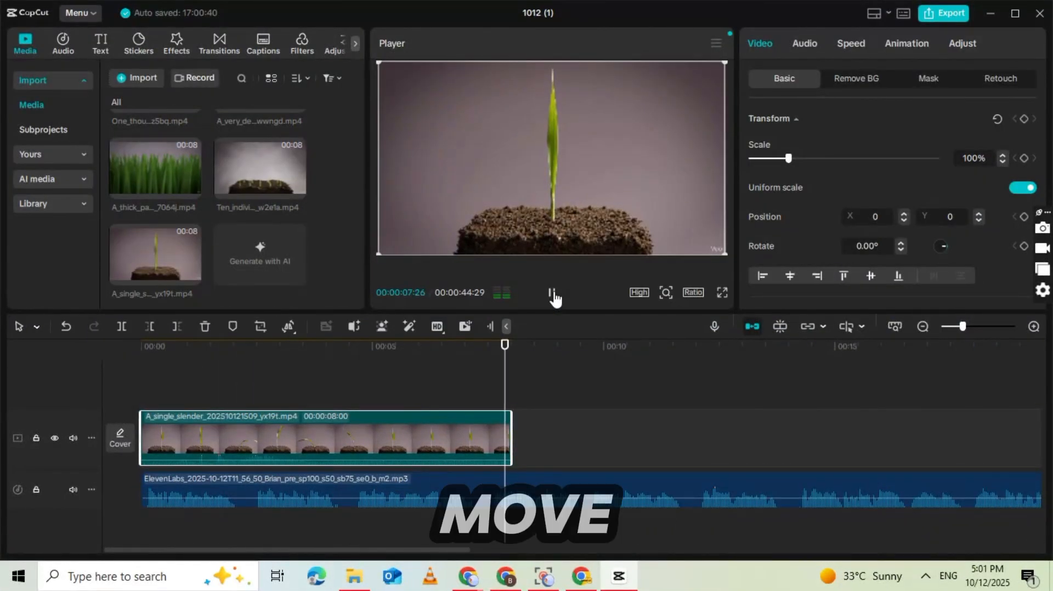
{"action": "left_click", "coordinate": [808, 45]}
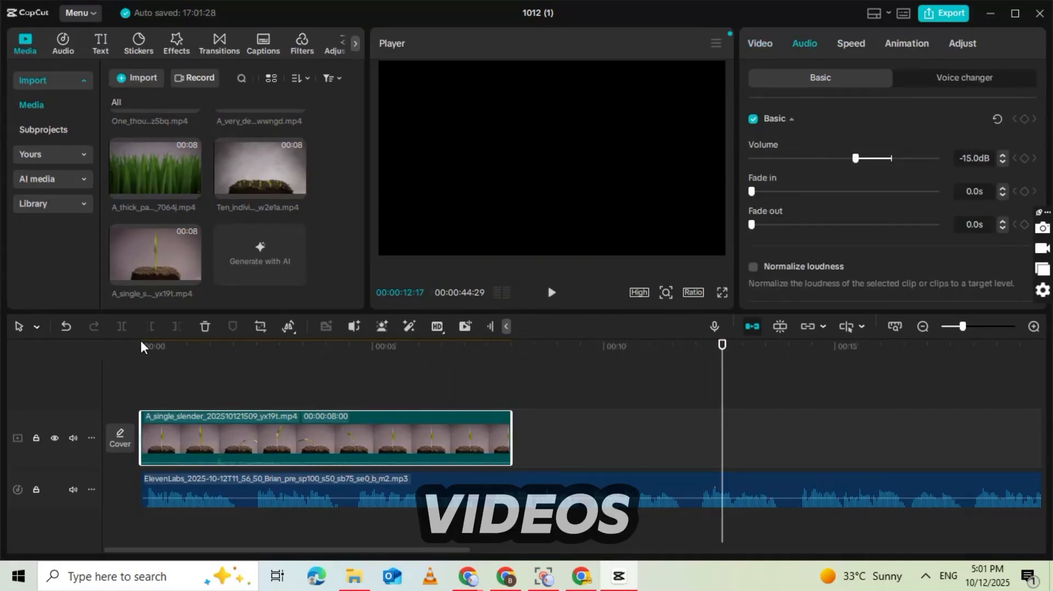
{"action": "left_click", "coordinate": [198, 346]}
{"action": "left_click", "coordinate": [141, 346]}
Step: Pause the preview and set the next grass clip's volume to -15 dB
{"action": "left_click", "coordinate": [552, 292]}
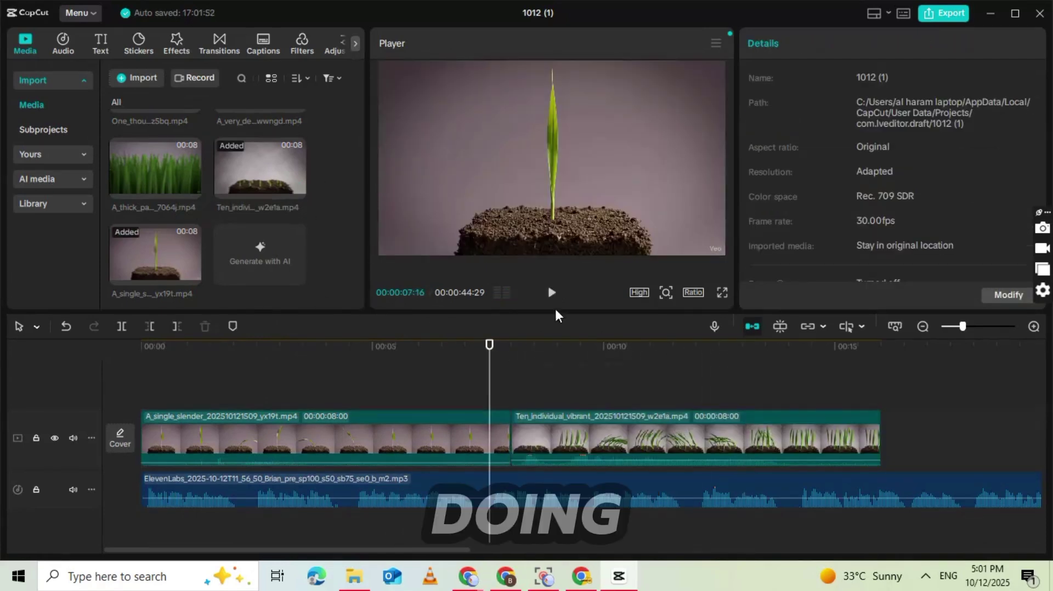
{"action": "left_click", "coordinate": [551, 292]}
{"action": "left_click", "coordinate": [602, 435]}
{"action": "left_click", "coordinate": [804, 43]}
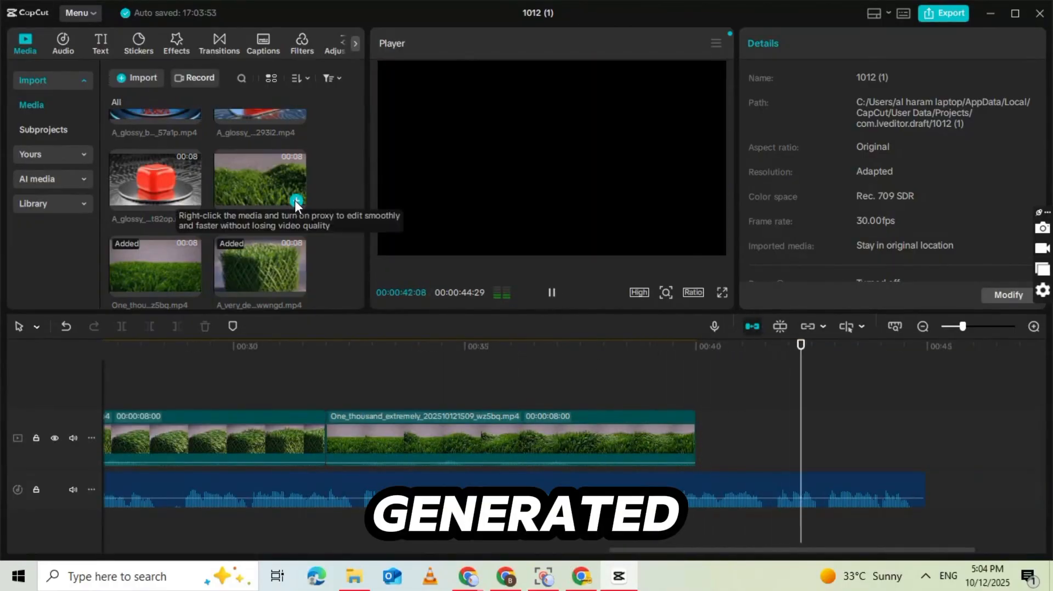
Step: Add the Ten_thousand grass clip and the red glossy cube clip to the timeline
{"action": "left_click", "coordinate": [294, 200]}
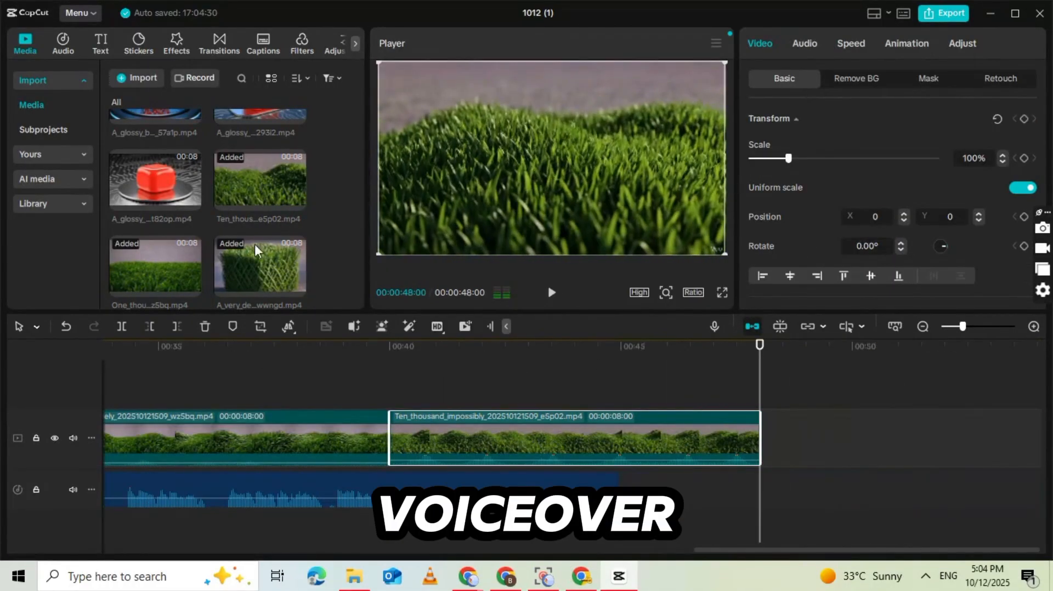
{"action": "left_click", "coordinate": [190, 201]}
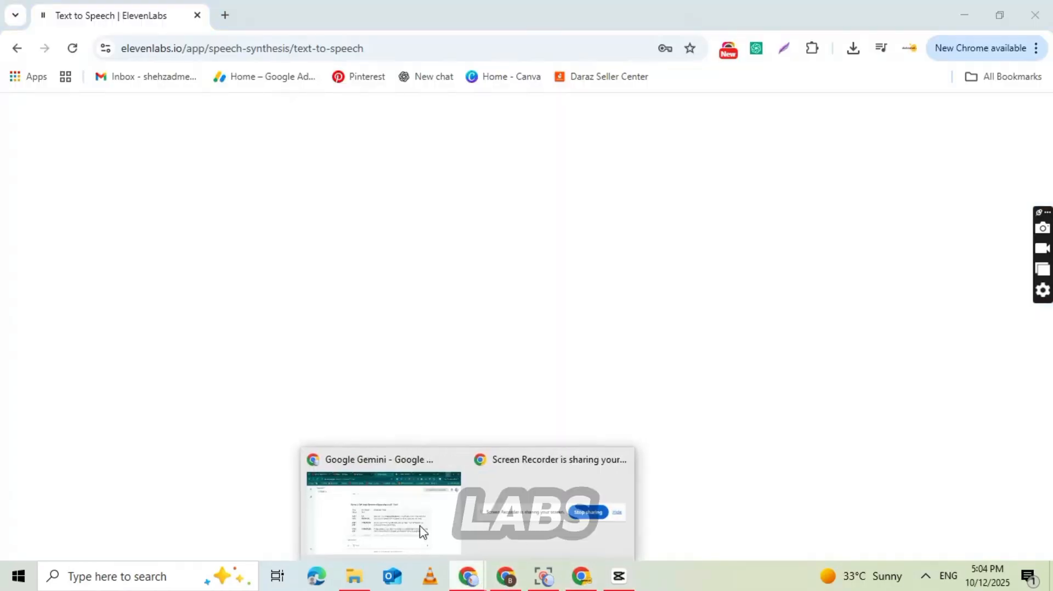
{"action": "left_click", "coordinate": [383, 511]}
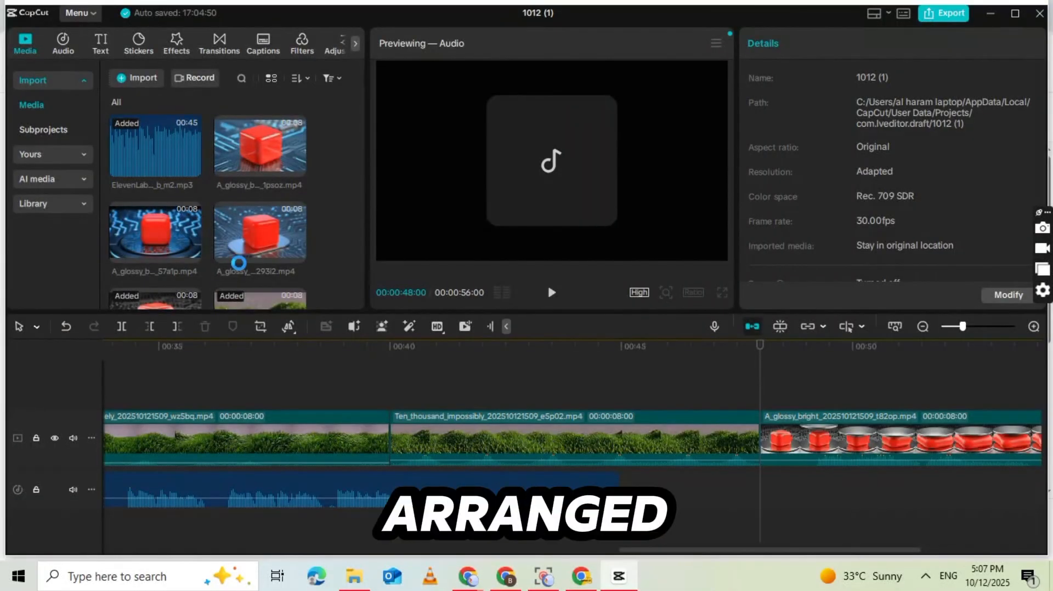
{"action": "scroll", "coordinate": [247, 206], "scroll_direction": "down", "scroll_amount": 3}
Step: Place the second voiceover mp3 at the playhead and start adding transitions between clips
{"action": "left_click", "coordinate": [296, 189]}
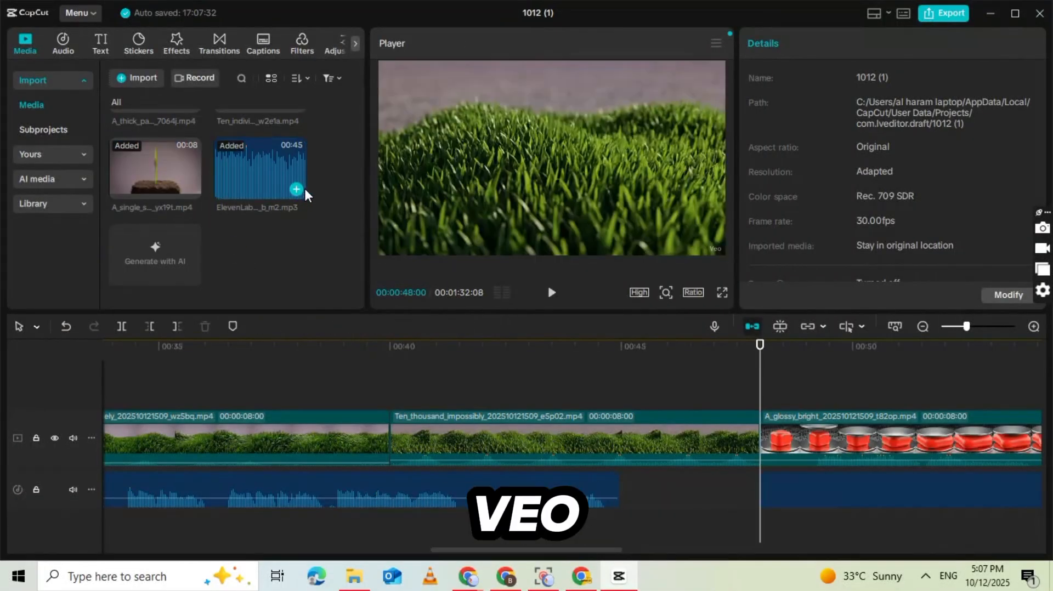
{"action": "left_click", "coordinate": [296, 189]}
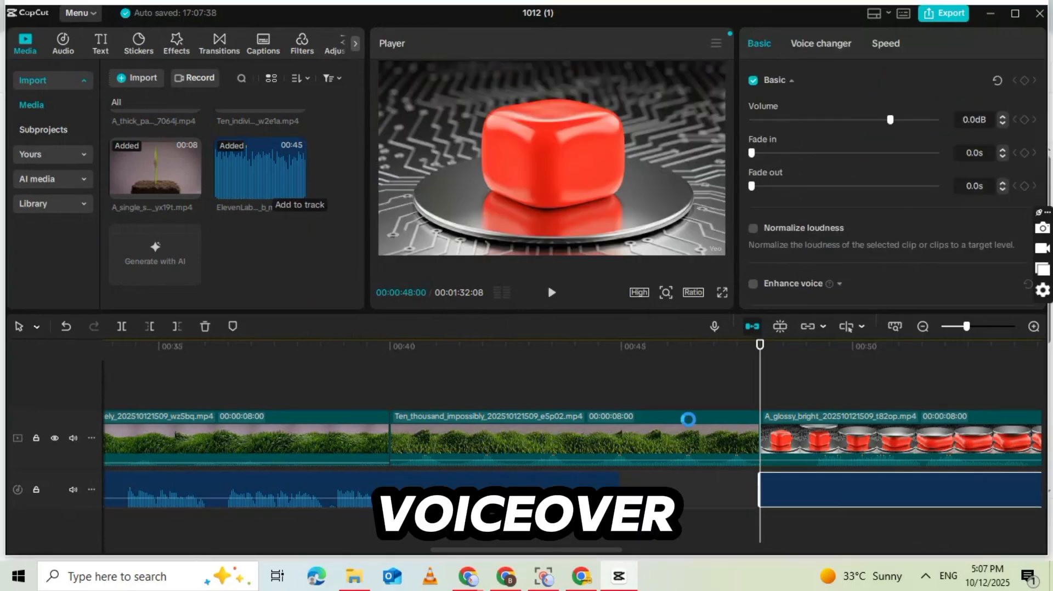
{"action": "left_click", "coordinate": [689, 423]}
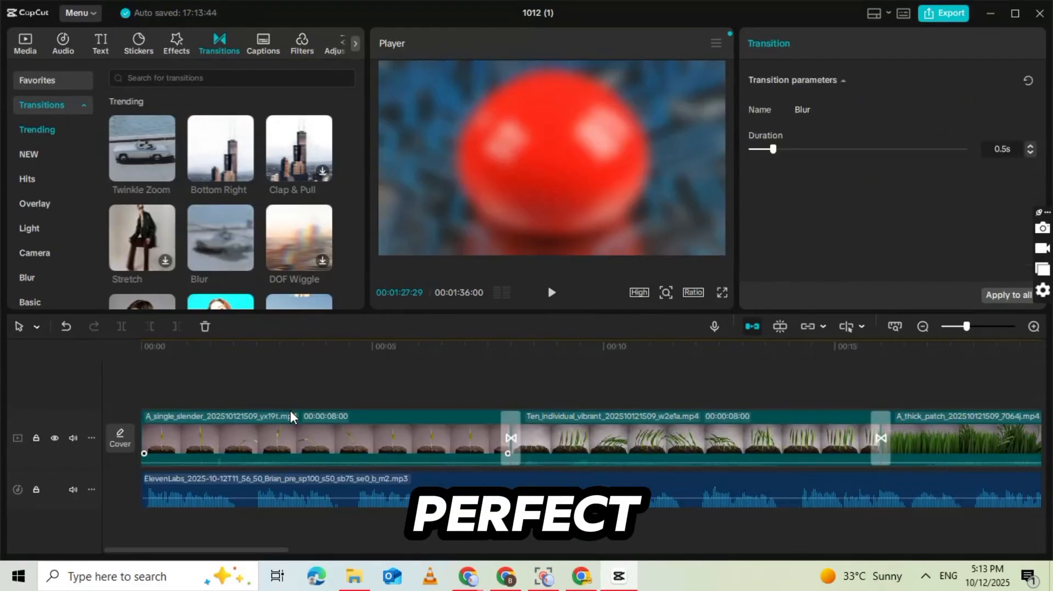
Step: Check the Audio and Captions panels, return to Media, and bring up the Export settings
{"action": "left_click", "coordinate": [62, 46]}
{"action": "left_click", "coordinate": [261, 46]}
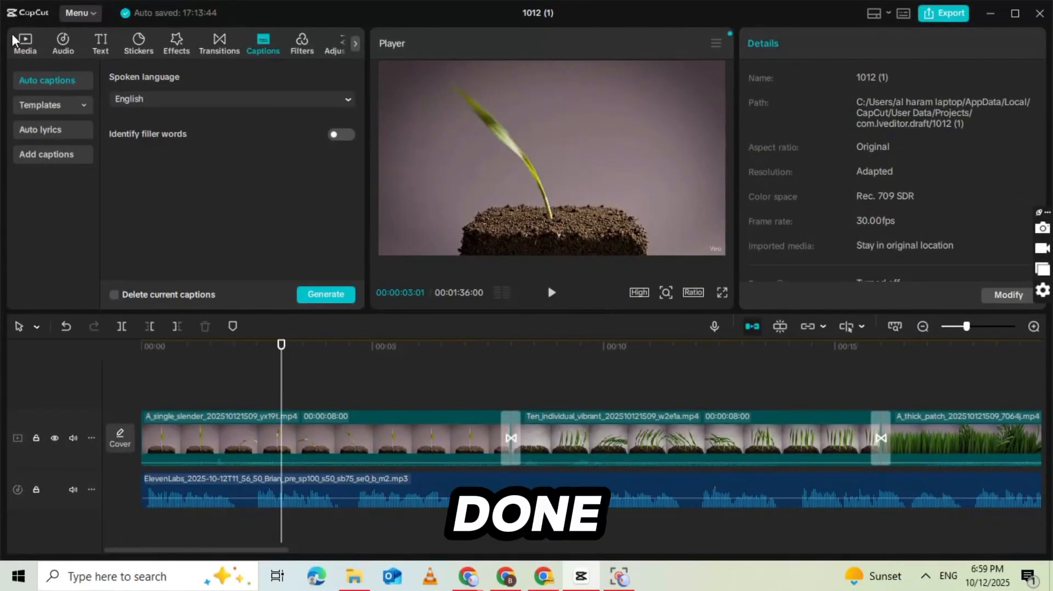
{"action": "left_click", "coordinate": [14, 40]}
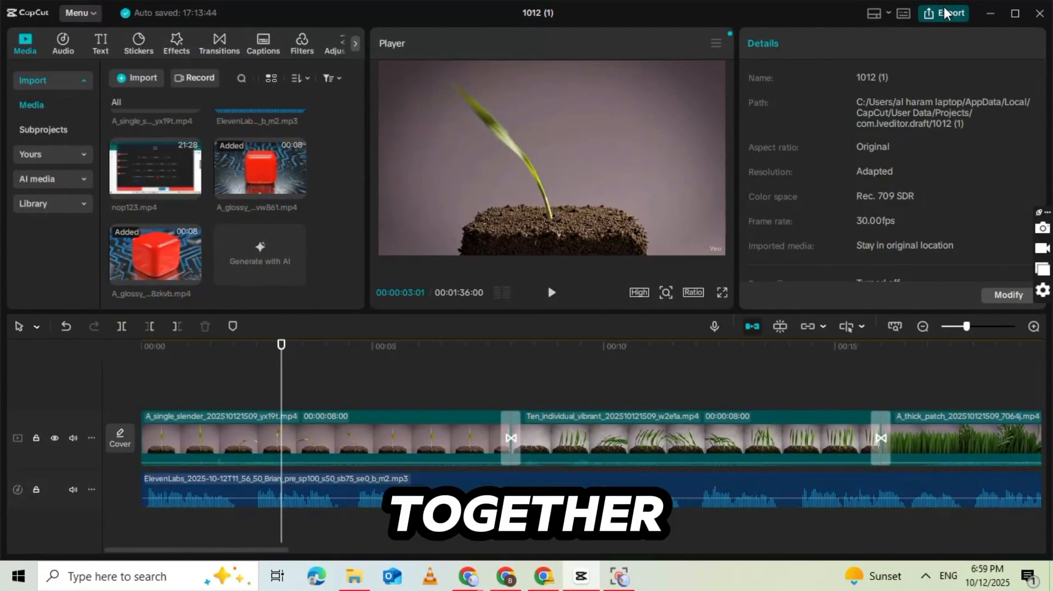
{"action": "left_click", "coordinate": [946, 13]}
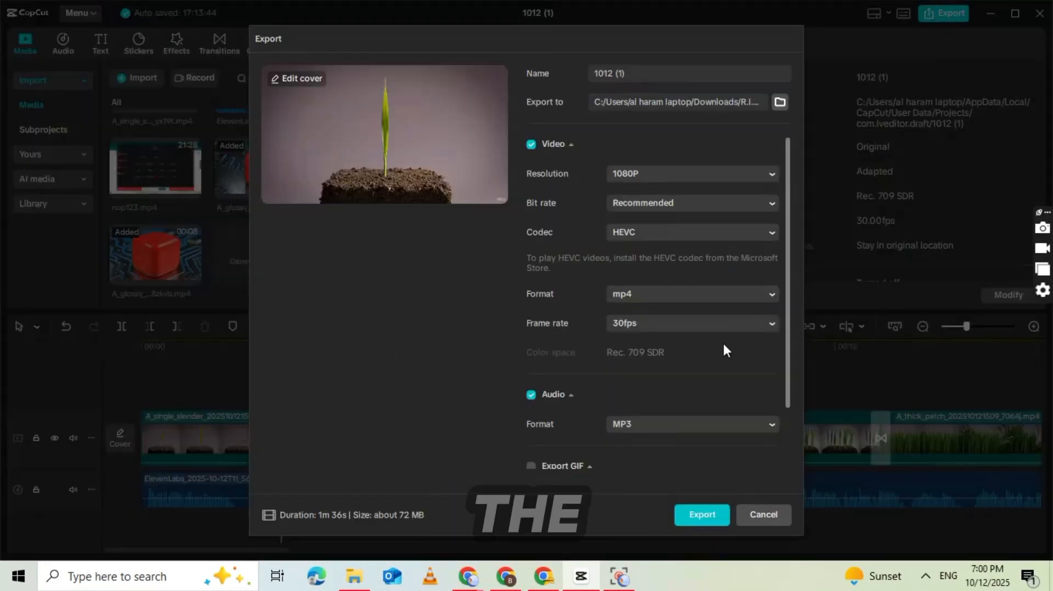